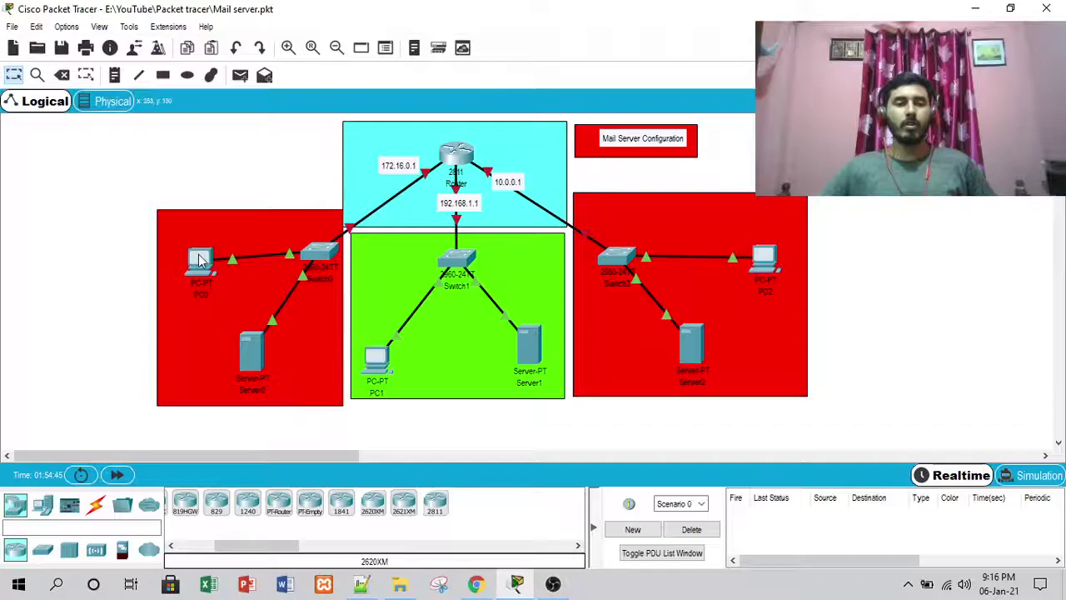
Rename Server0 as Gmail Server and Server1 as DNS Server
left_click(255, 389)
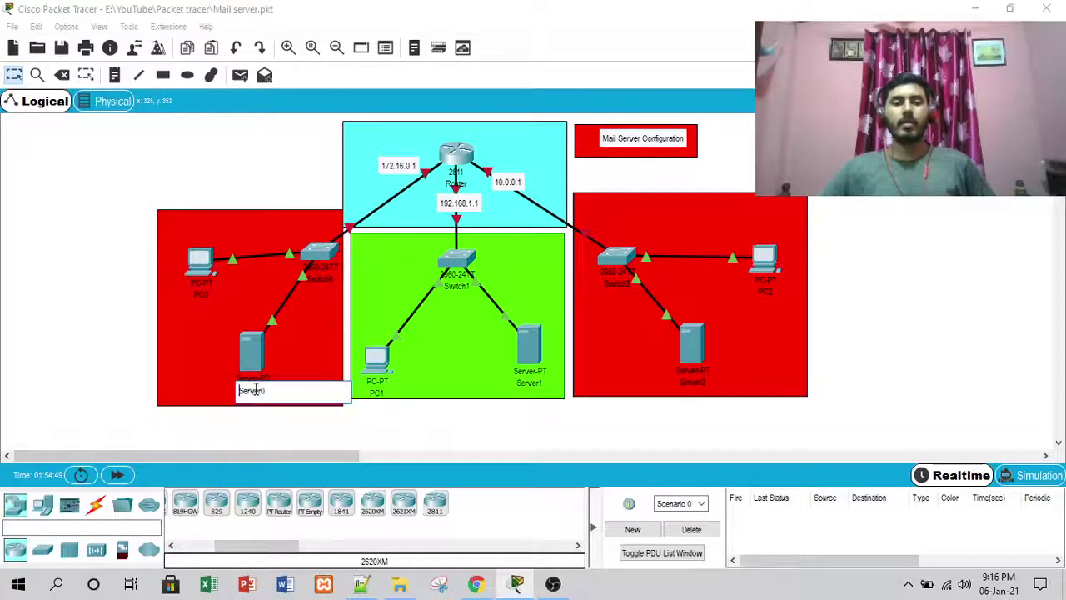
type("Gmail")
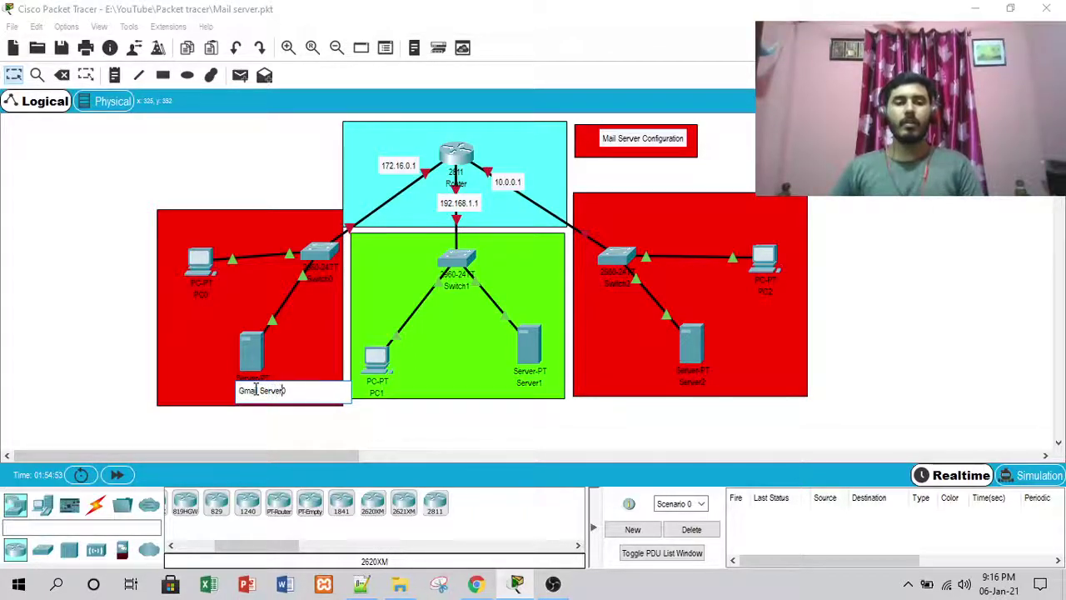
left_click(535, 384)
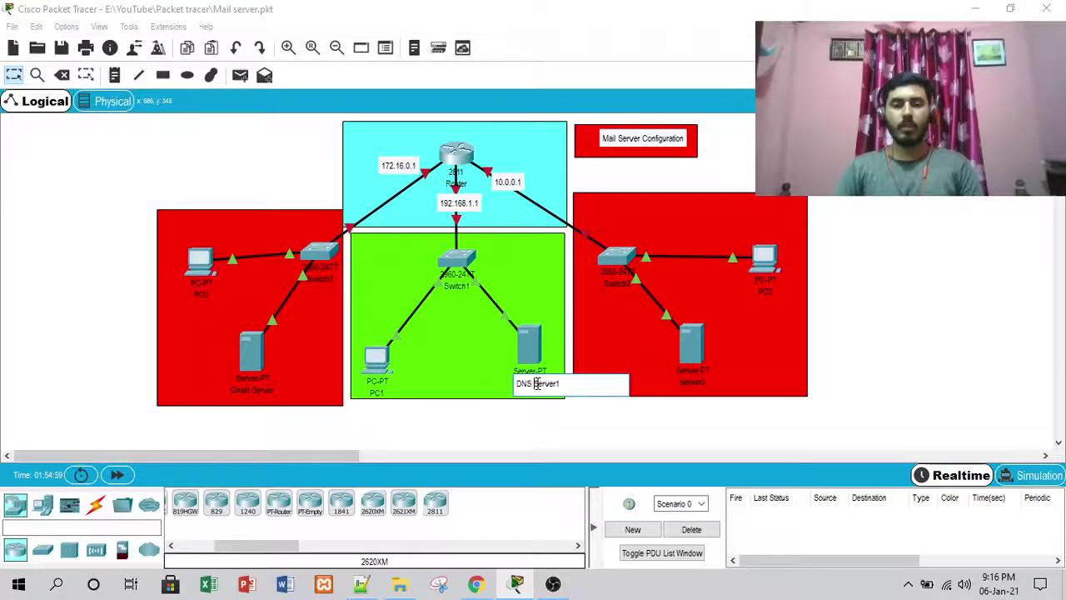
key("BackSpace")
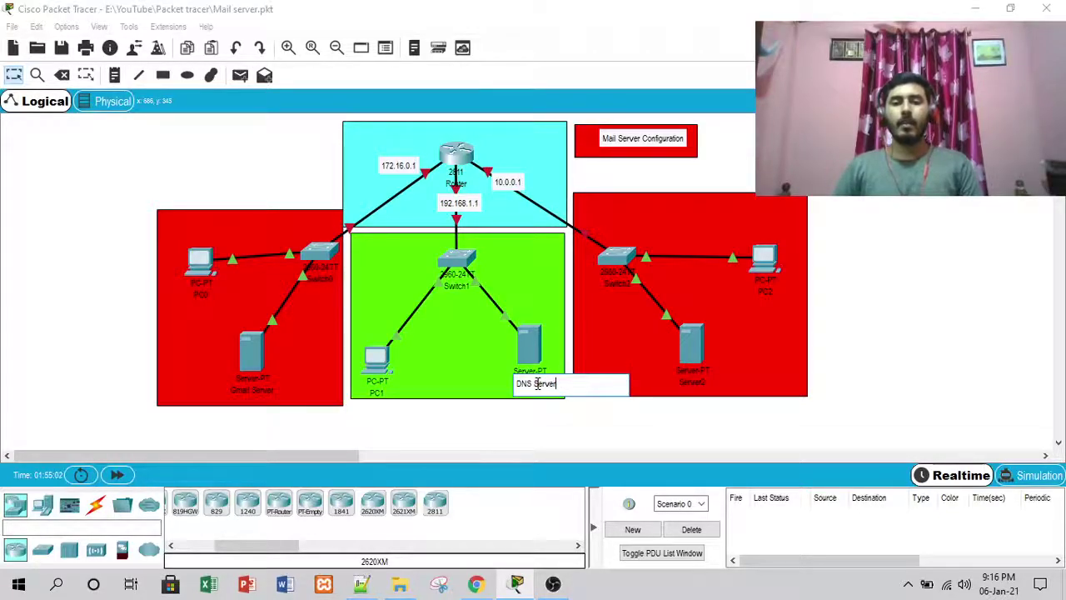
Rename Server2 as Yahoo Server
left_click(692, 384)
type("Yah")
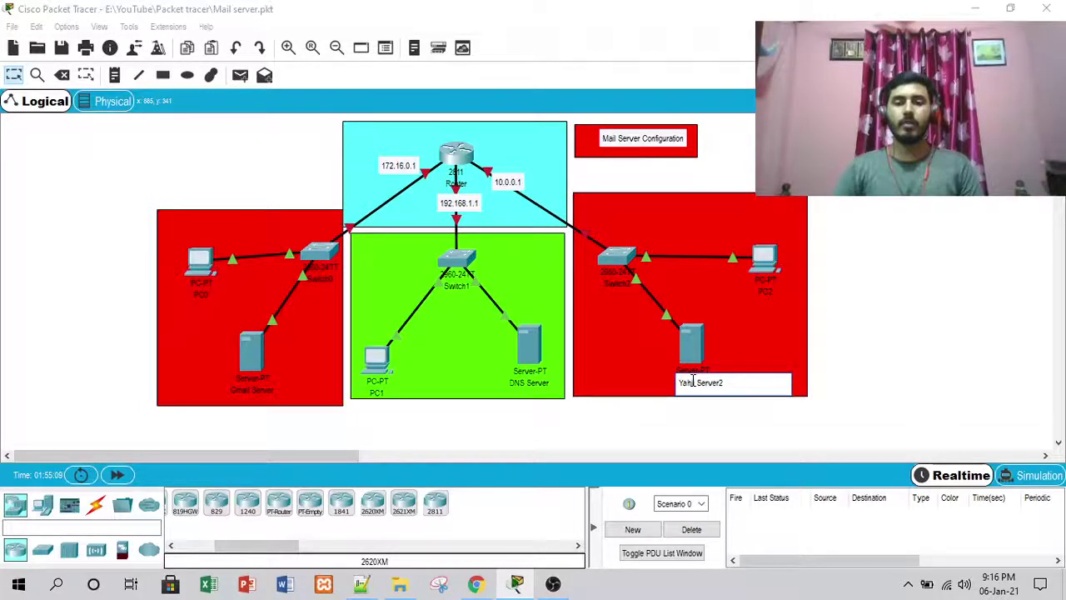
key("BackSpace")
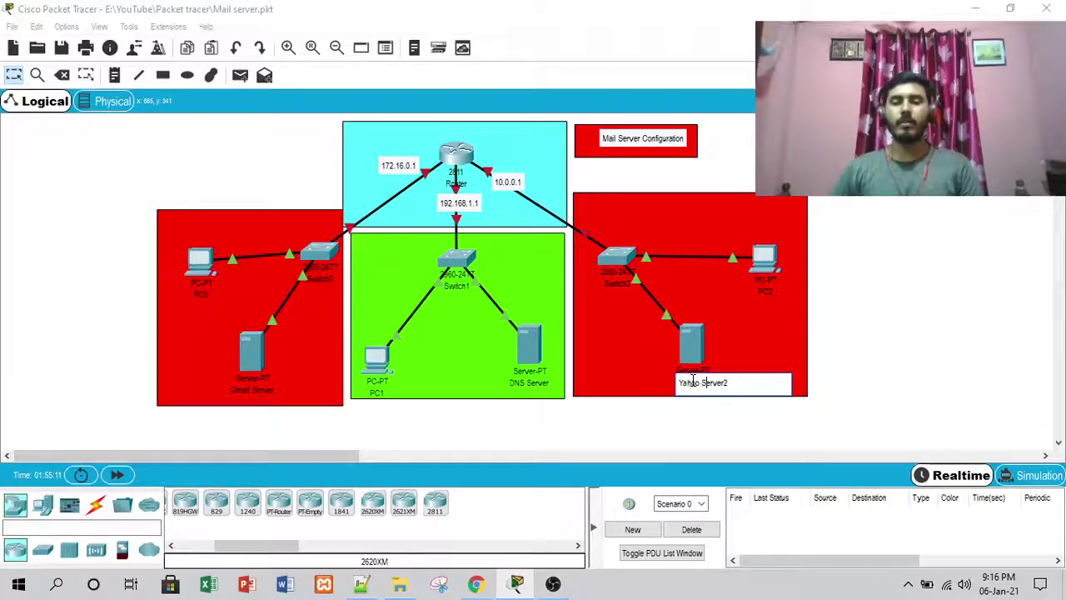
key("BackSpace")
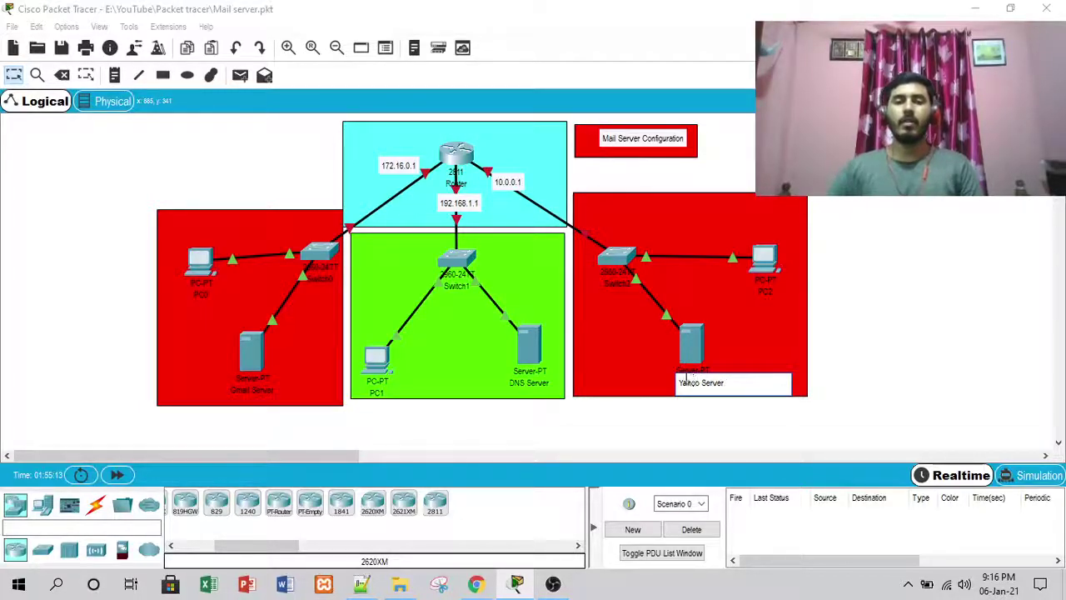
key("Return")
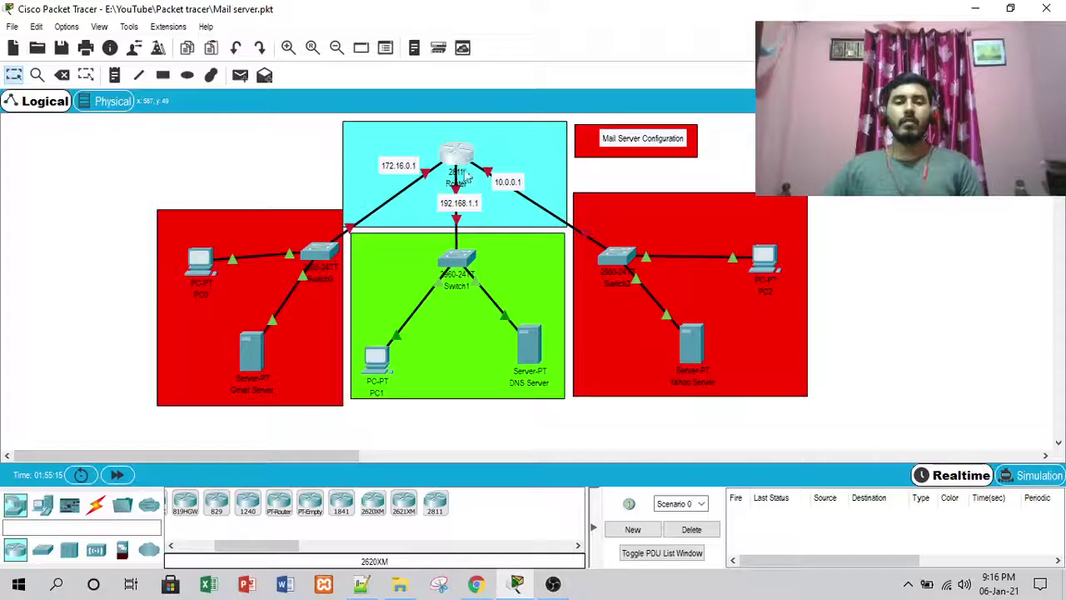
Give the router's FastEthernet0/0 interface IPv4 address 172.16.0.1 with subnet mask 255.255.0.0 and enable the port
left_click(456, 154)
left_click(397, 272)
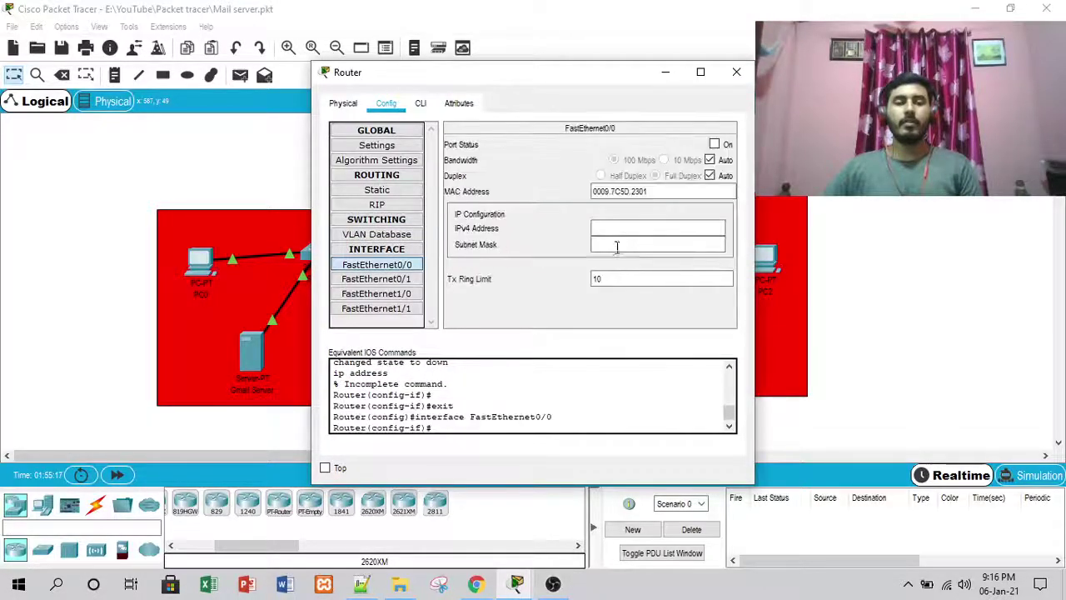
left_click_drag(610, 81, 824, 58)
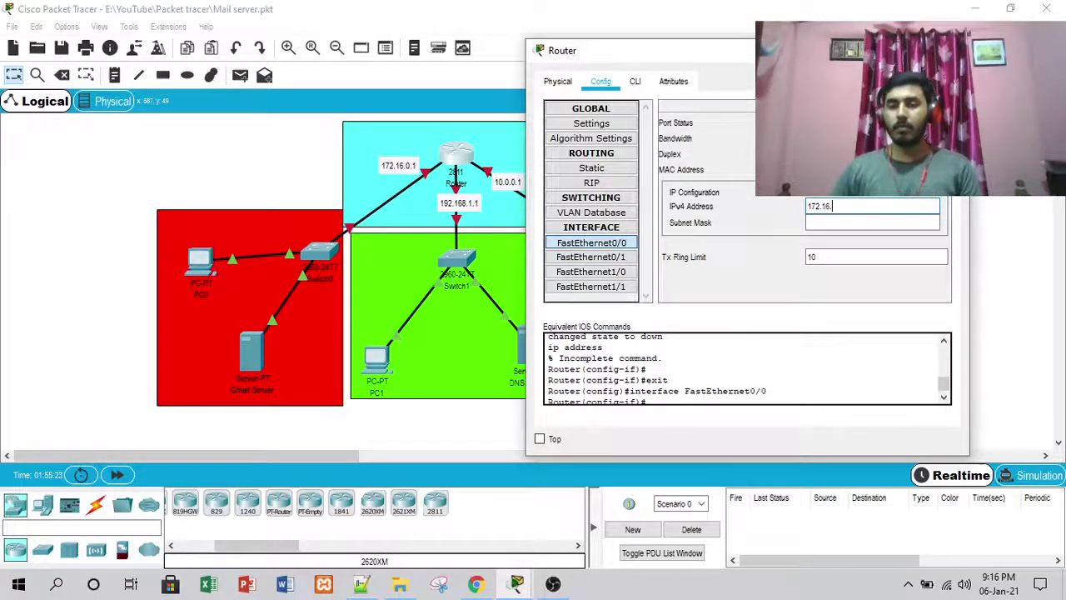
left_click(900, 222)
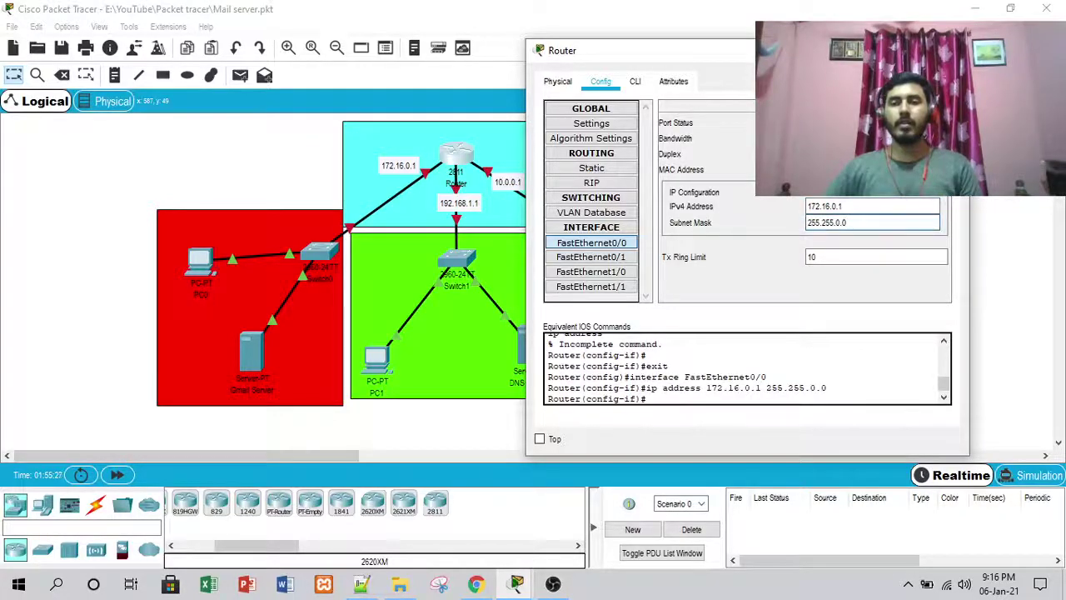
left_click(934, 123)
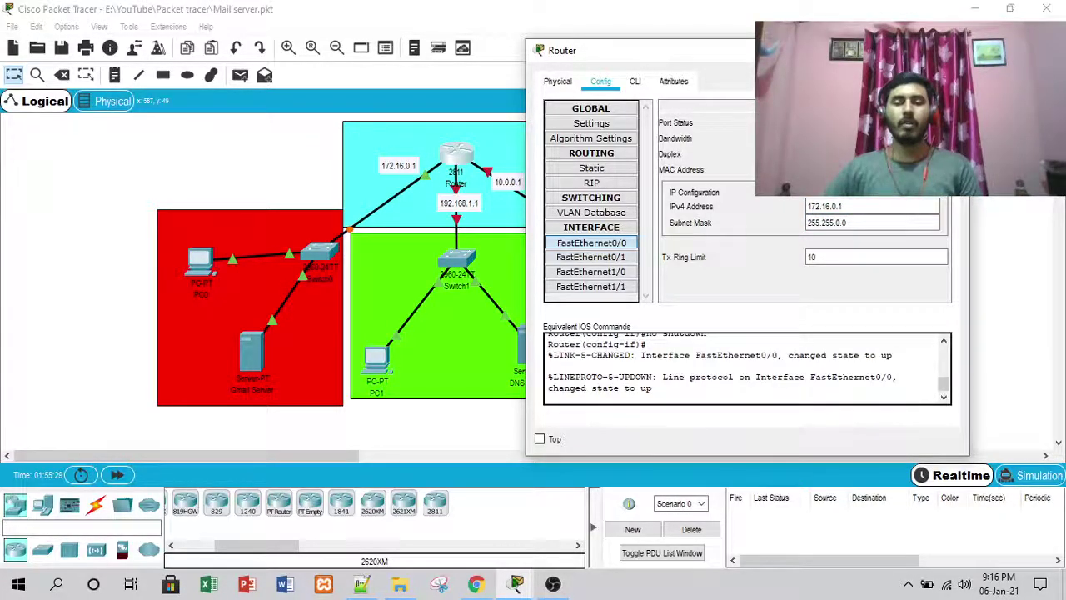
left_click(956, 50)
Give the router's FastEthernet0/1 interface IPv4 address 192.168.1.1 with subnet mask 255.255.255.0, enable the port and close the router's window
left_click(471, 162)
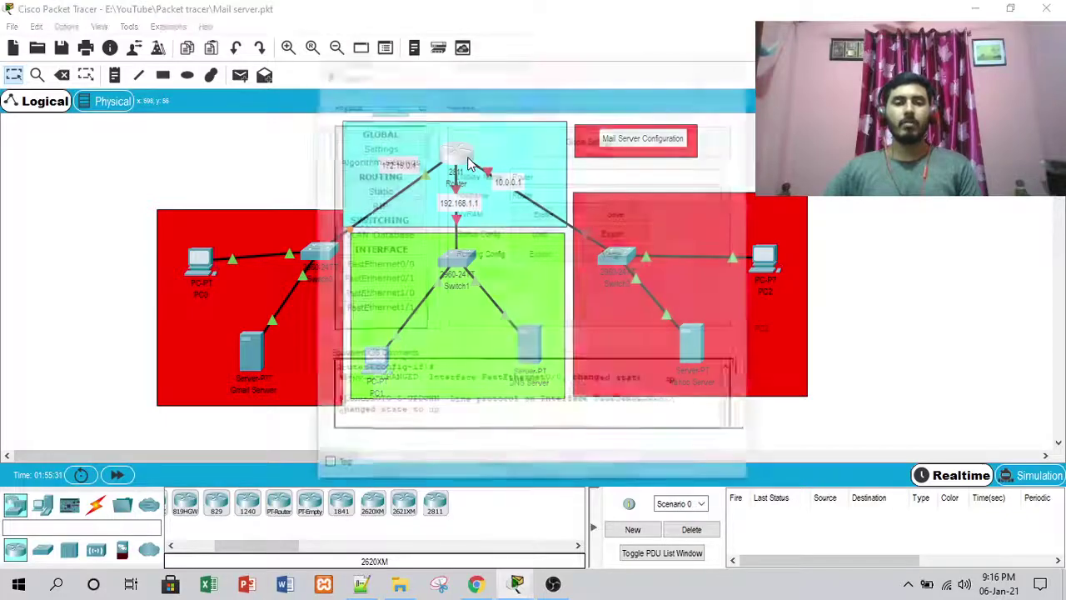
left_click_drag(531, 82, 674, 77)
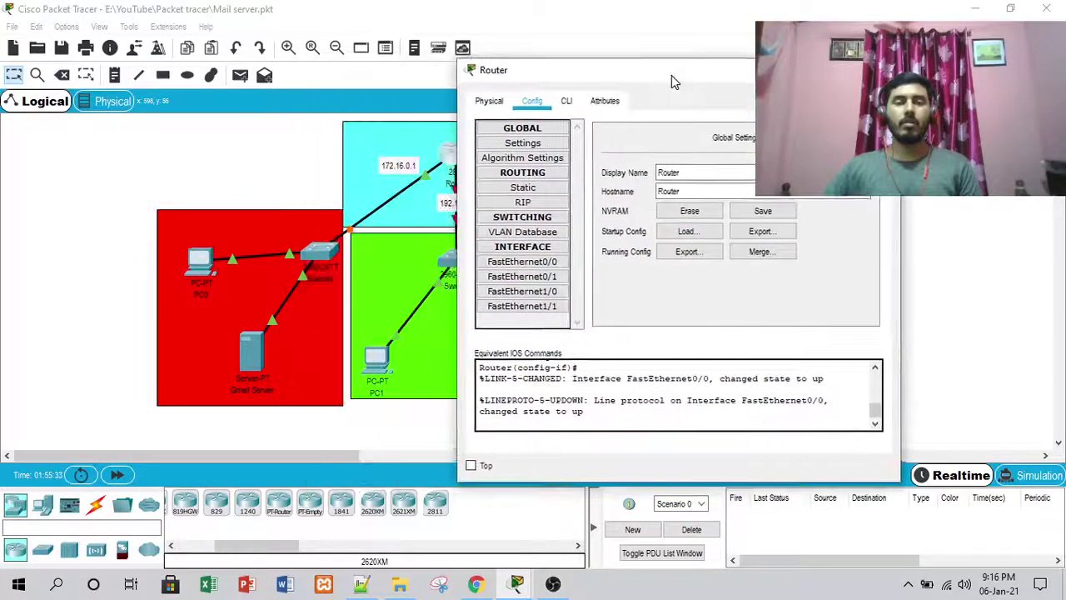
left_click(522, 276)
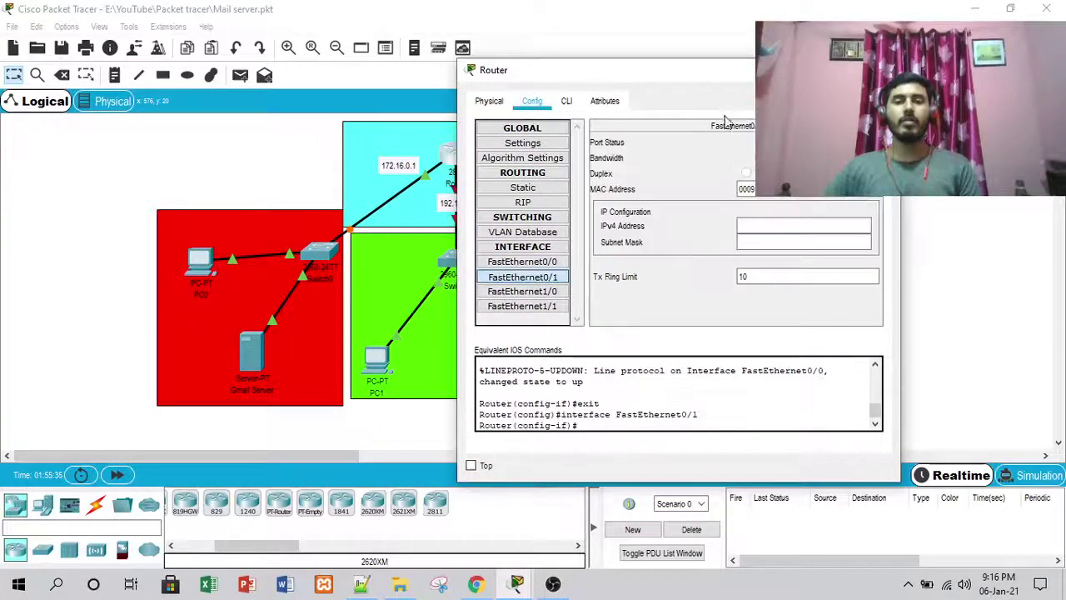
left_click_drag(709, 74, 812, 70)
left_click(861, 220)
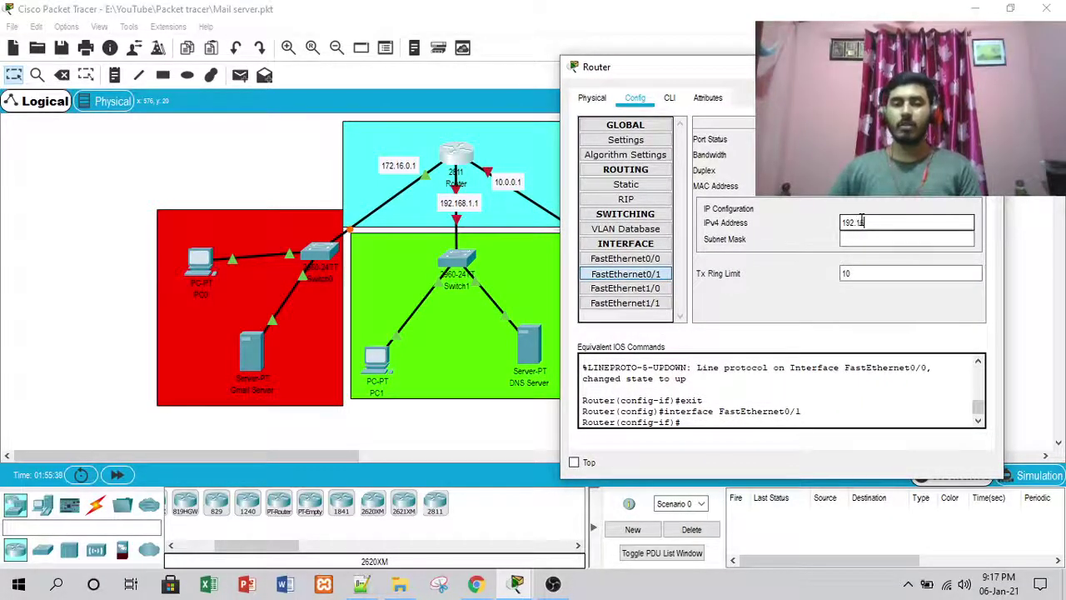
type("192.168.1.1")
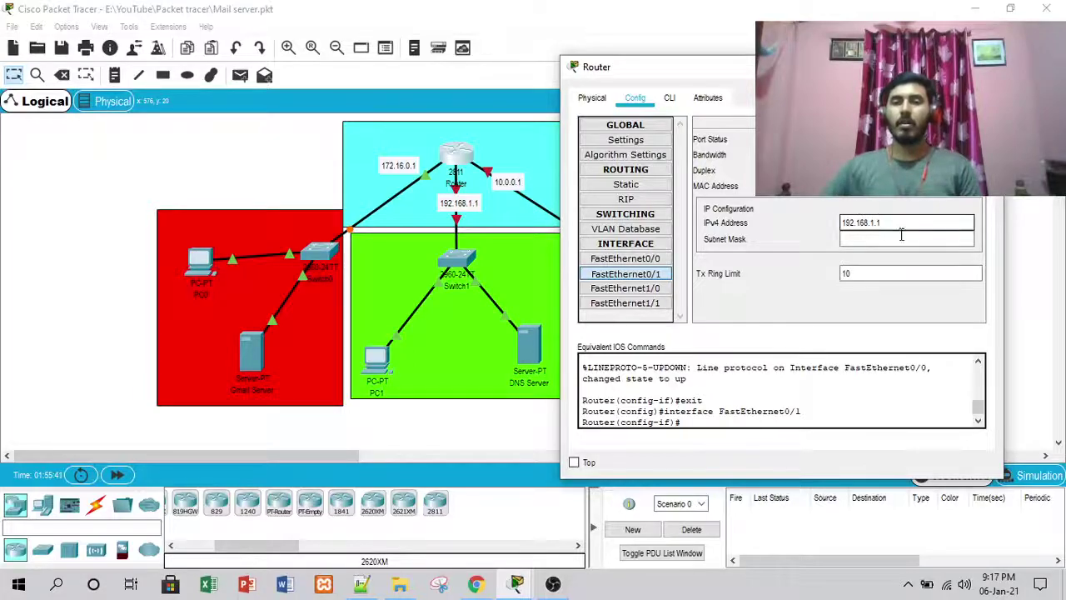
left_click(899, 239)
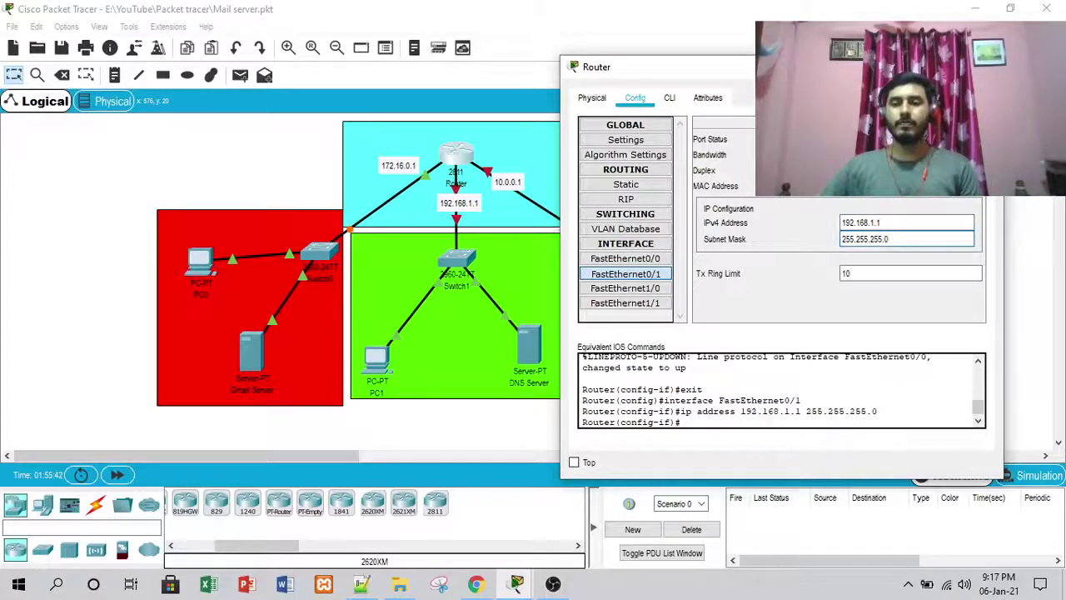
left_click(970, 139)
left_click(984, 67)
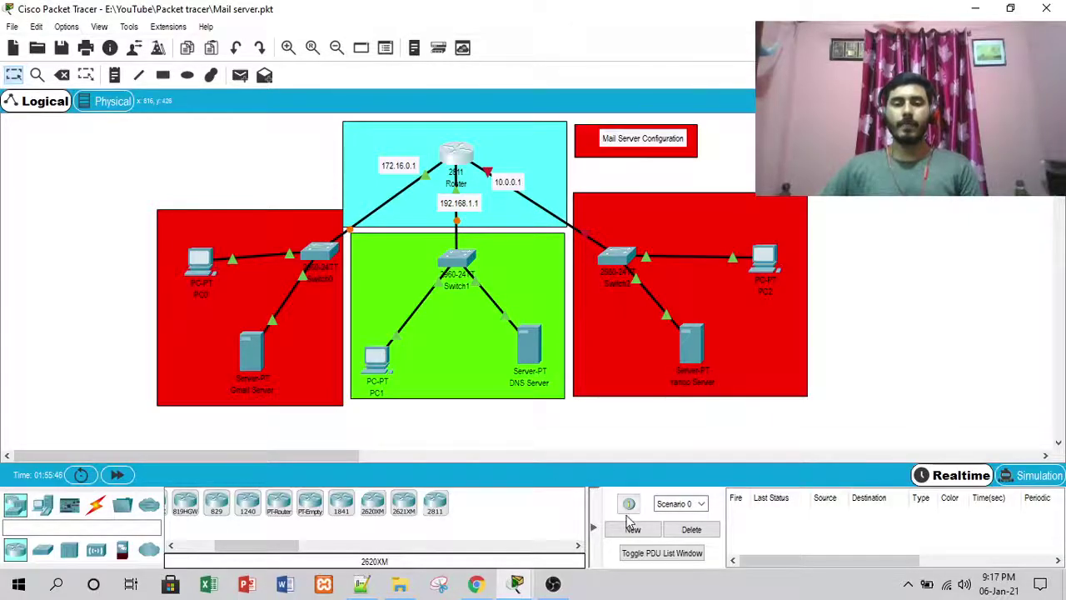
mouse_move(516, 583)
left_click(600, 512)
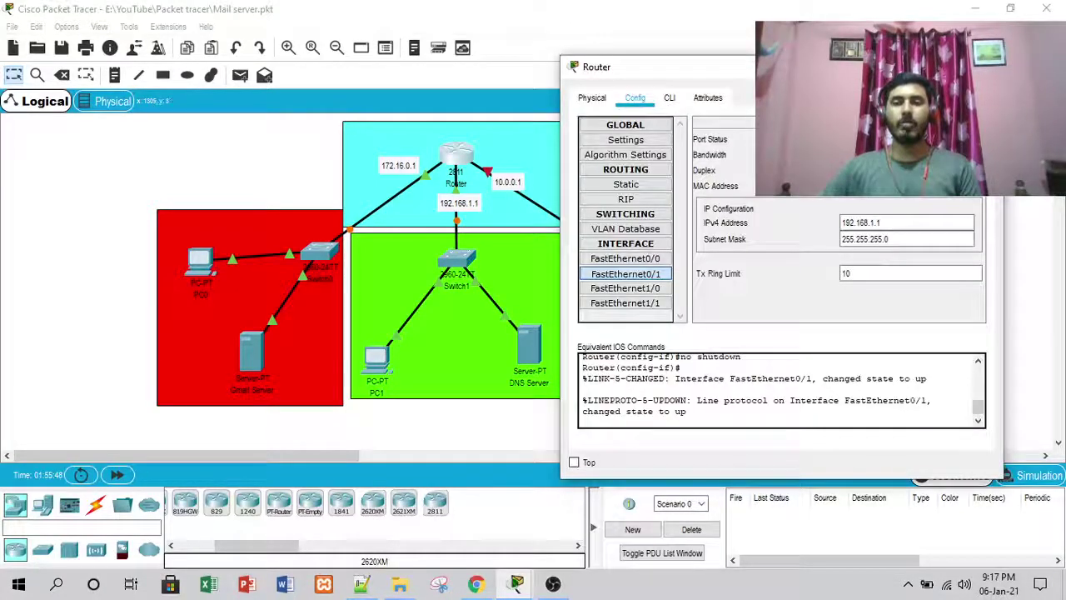
left_click(984, 66)
Give the router's FastEthernet1/0 interface IPv4 address 10.0.0.1 with subnet mask 255.0.0.0 and enable the port
left_click(456, 153)
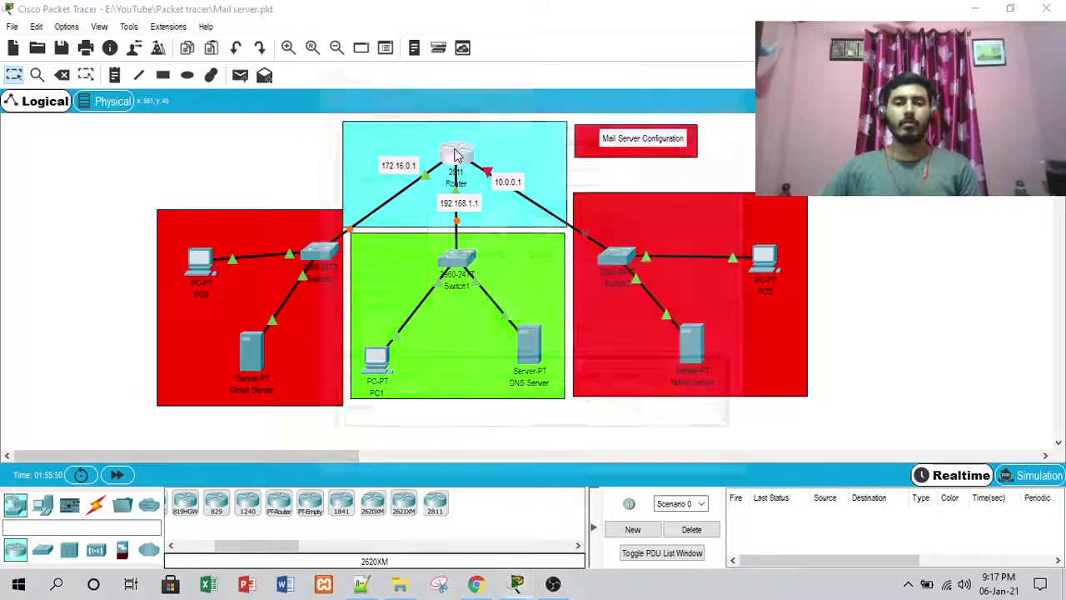
left_click(377, 295)
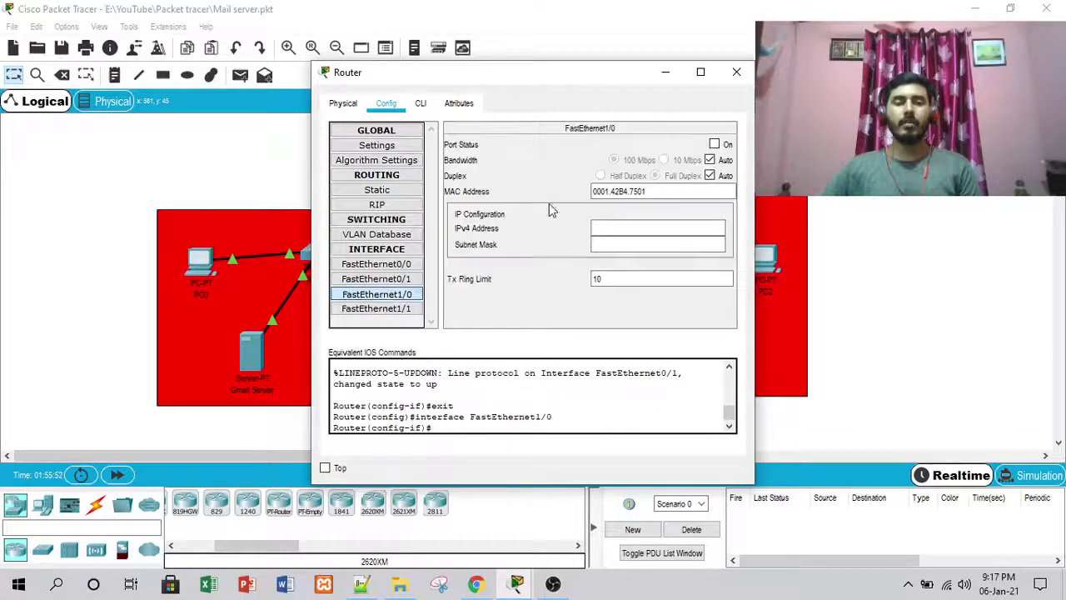
left_click(604, 229)
left_click_drag(595, 79, 837, 94)
type("10.0.0.1")
key("Tab")
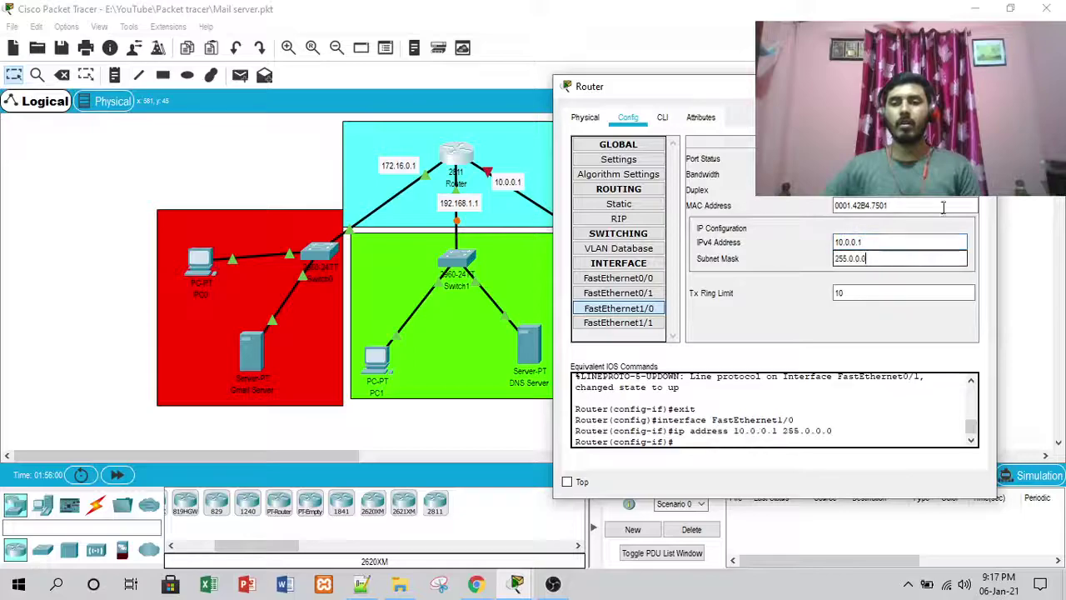
left_click(985, 86)
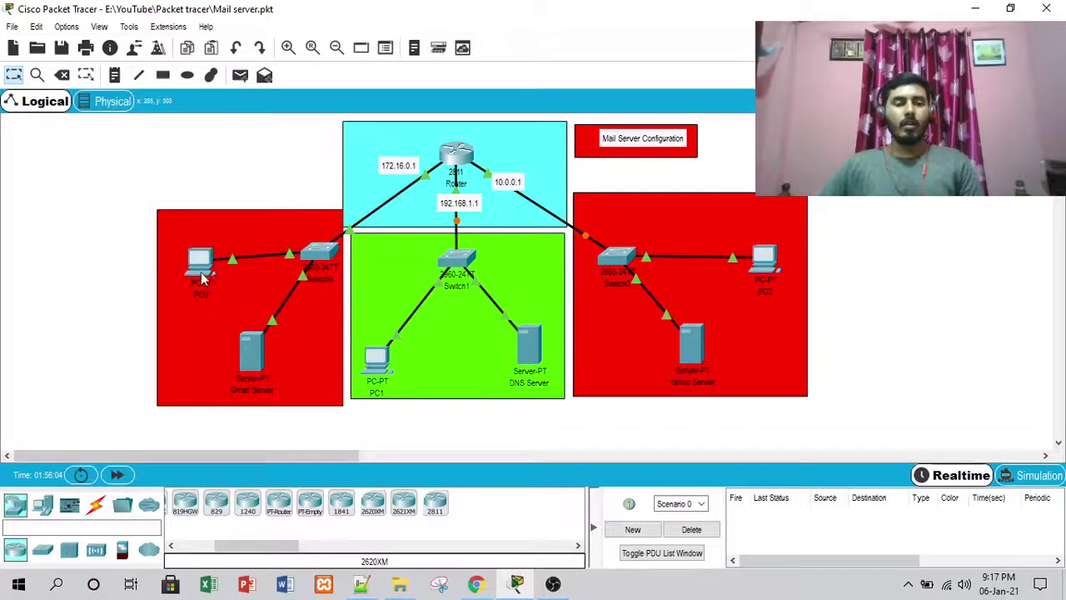
Review PC0's static IP configuration, including its address, subnet mask, default gateway and DNS server
left_click(200, 267)
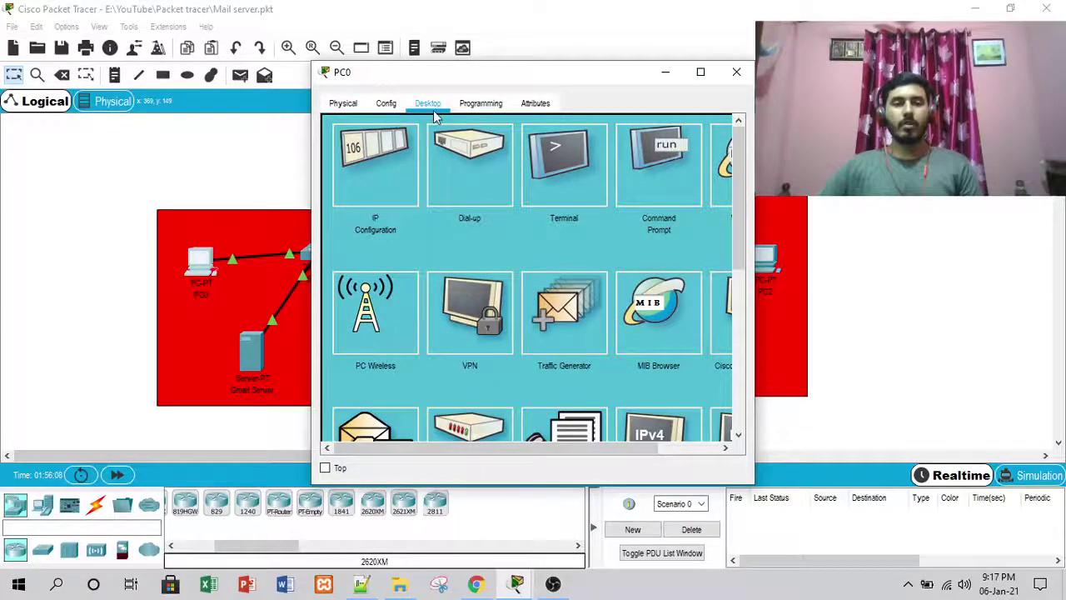
left_click(374, 167)
left_click(460, 218)
left_click(454, 237)
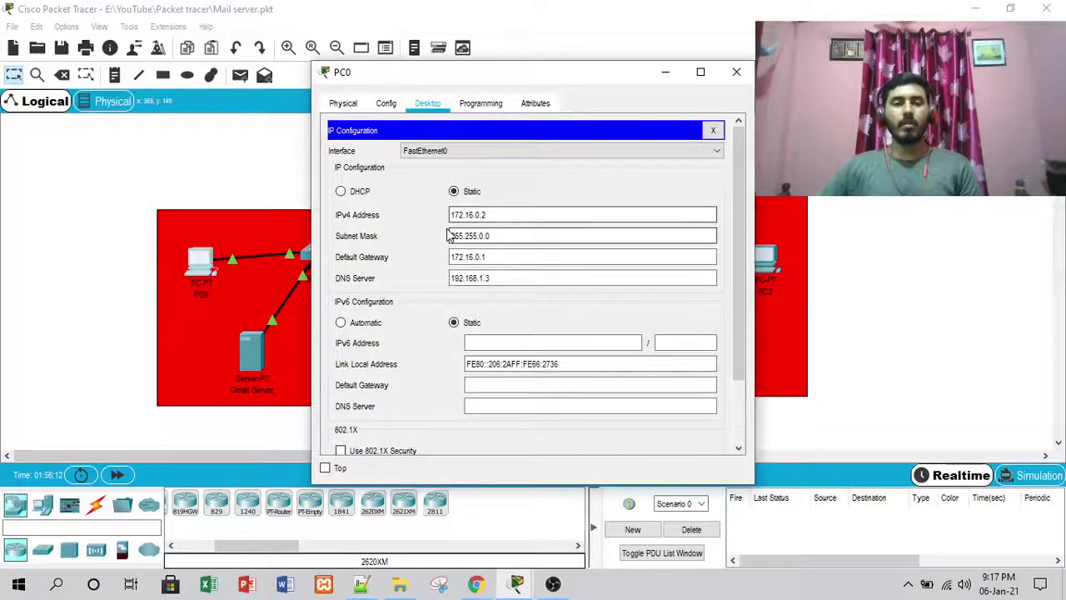
left_click(481, 257)
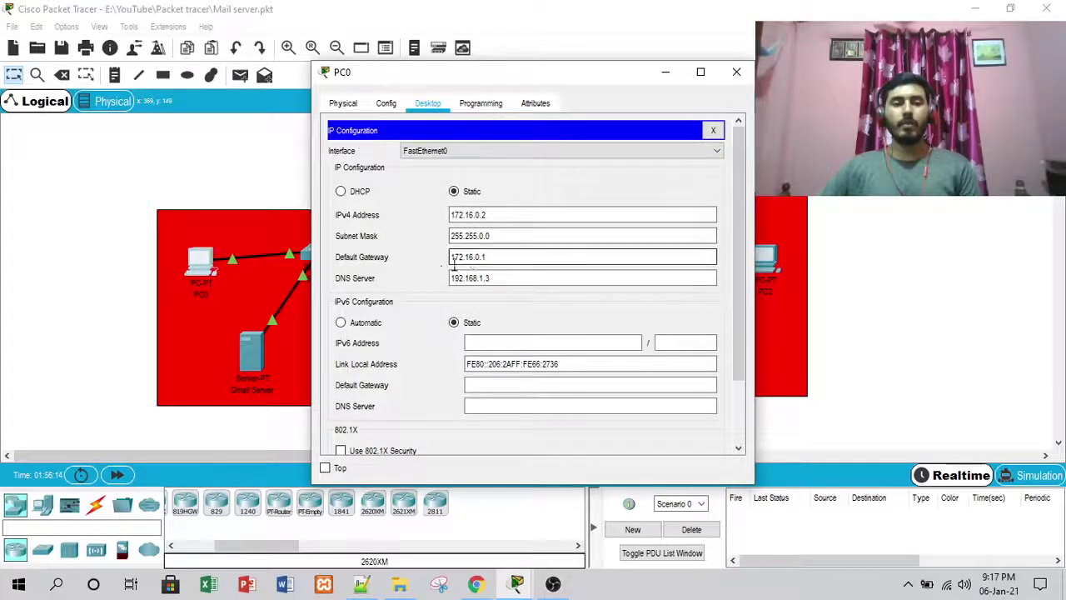
left_click(476, 275)
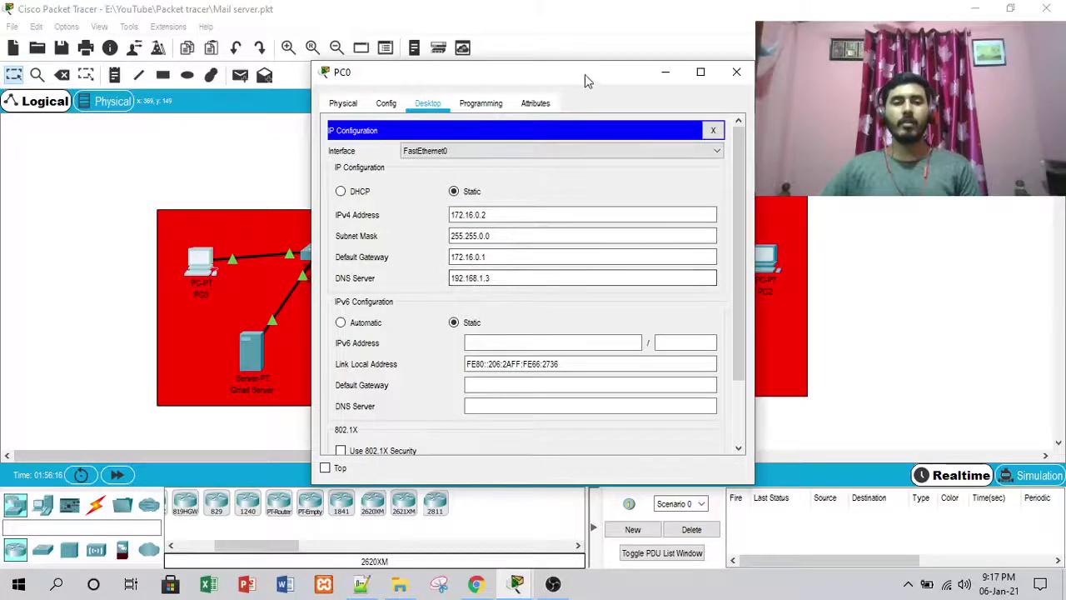
left_click_drag(588, 79, 696, 80)
left_click(846, 72)
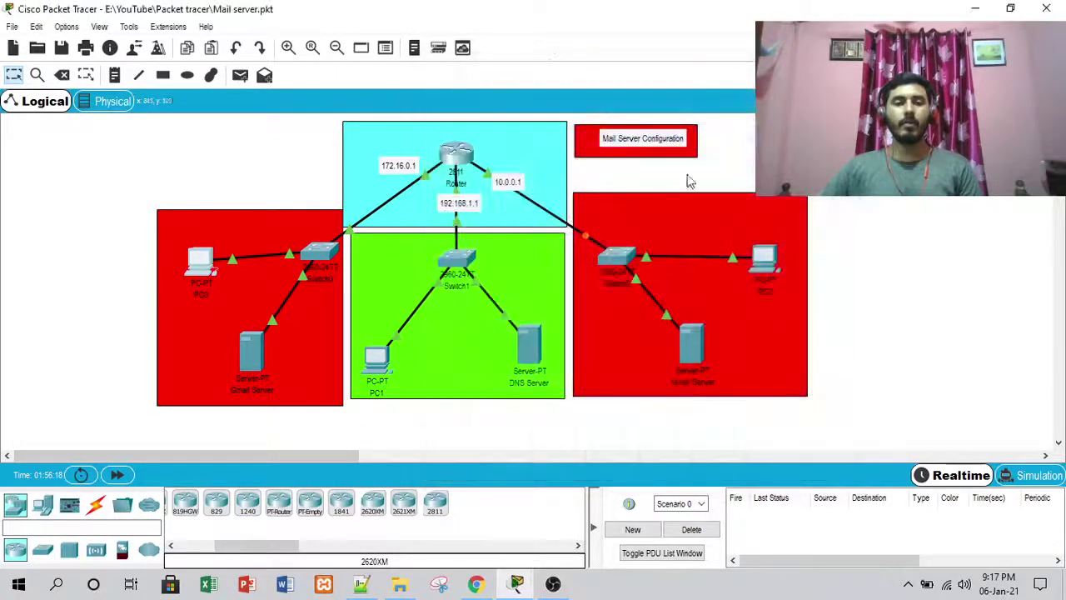
Review the Gmail Server's IP configuration, including its default gateway and DNS server
left_click(251, 350)
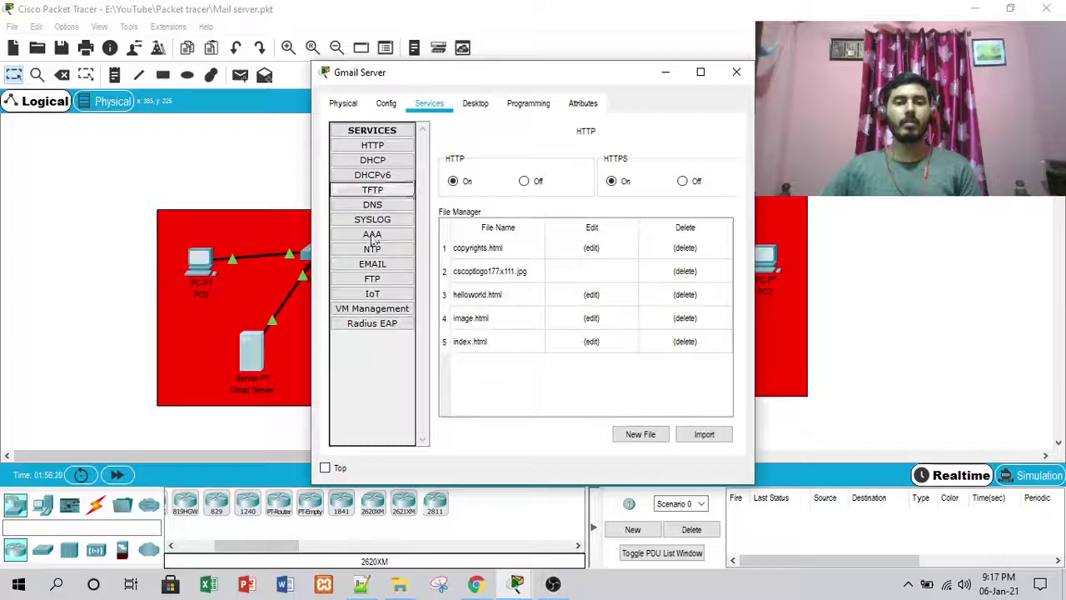
left_click(473, 109)
left_click(372, 173)
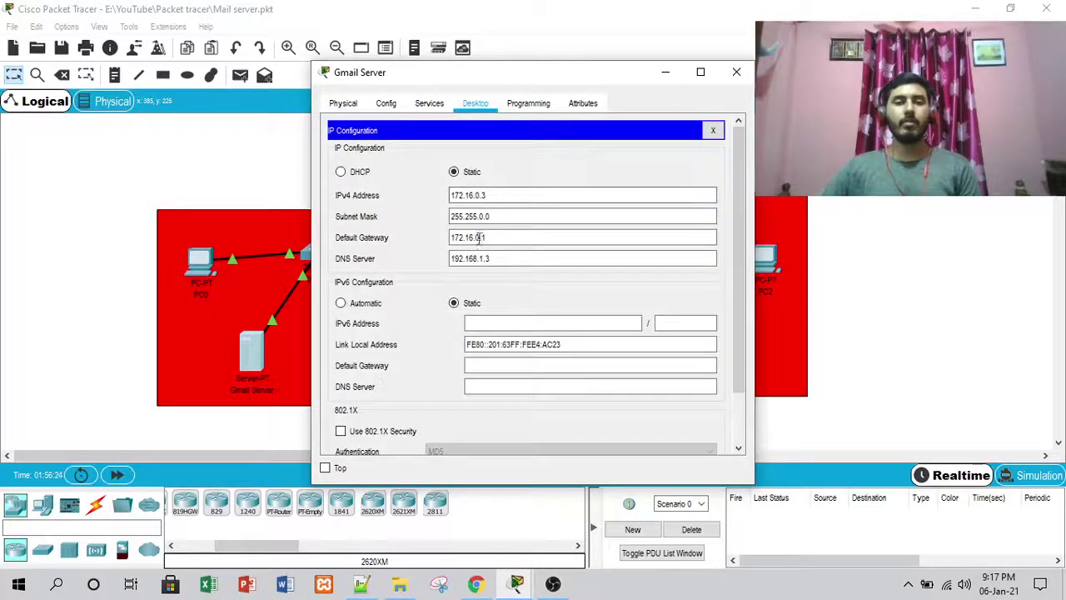
left_click(736, 72)
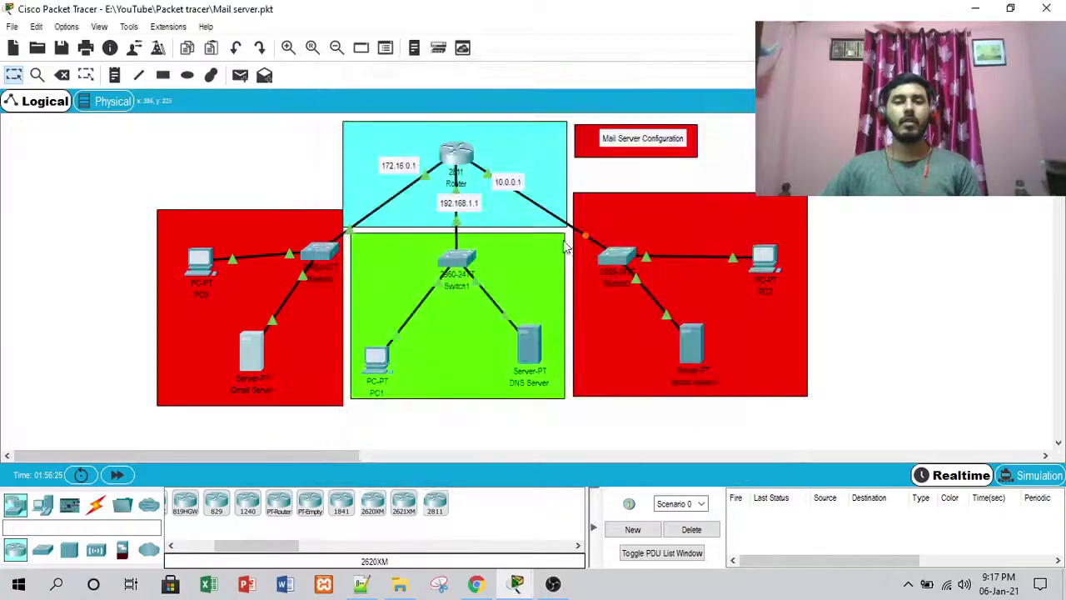
Review the IP configuration of PC1 and of the DNS Server
left_click(374, 363)
left_click(408, 166)
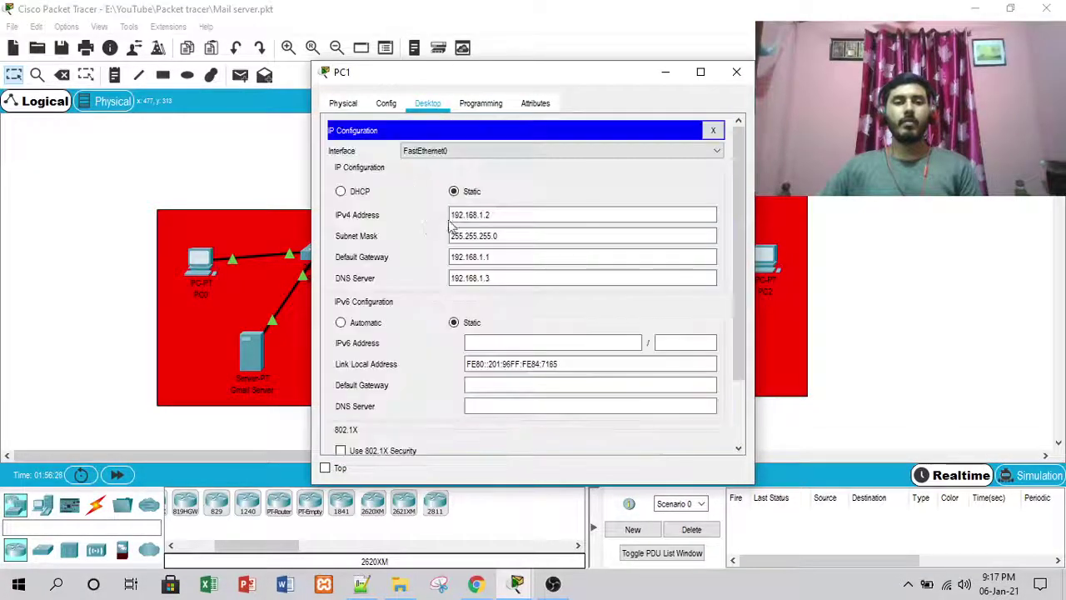
left_click(736, 72)
left_click(527, 358)
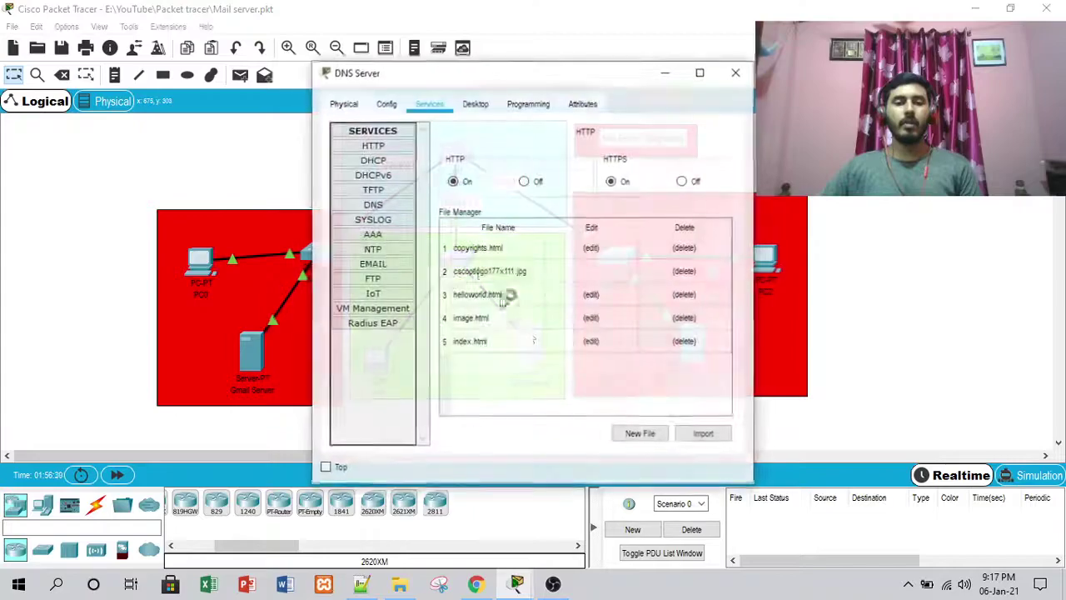
left_click(474, 104)
left_click(397, 158)
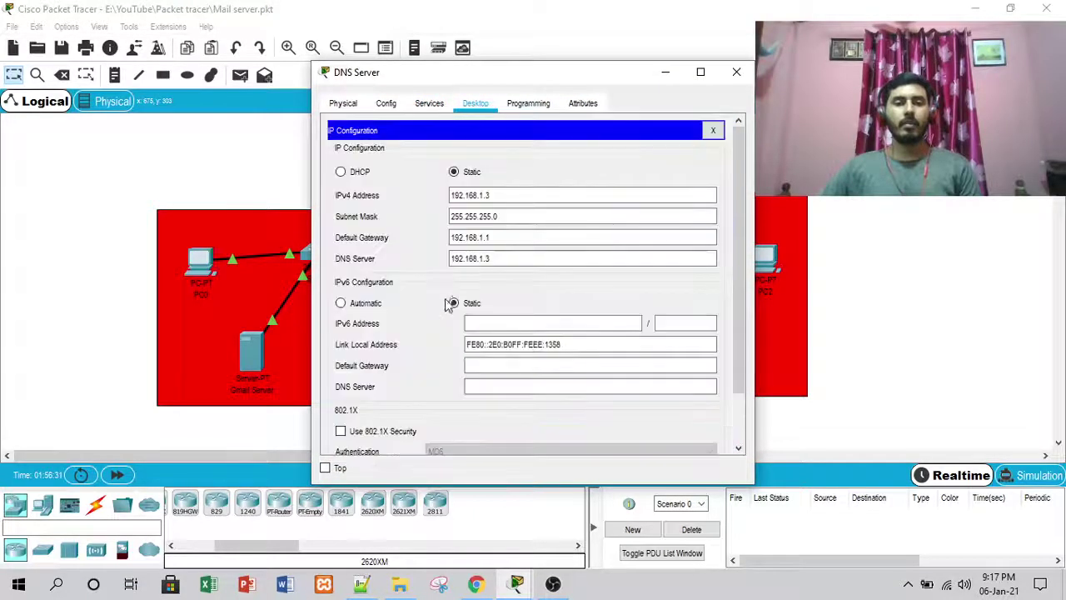
Review the DNS Server's addressing and PC2's static IPv4 address, subnet mask, default gateway and DNS server
left_click_drag(454, 195, 463, 253)
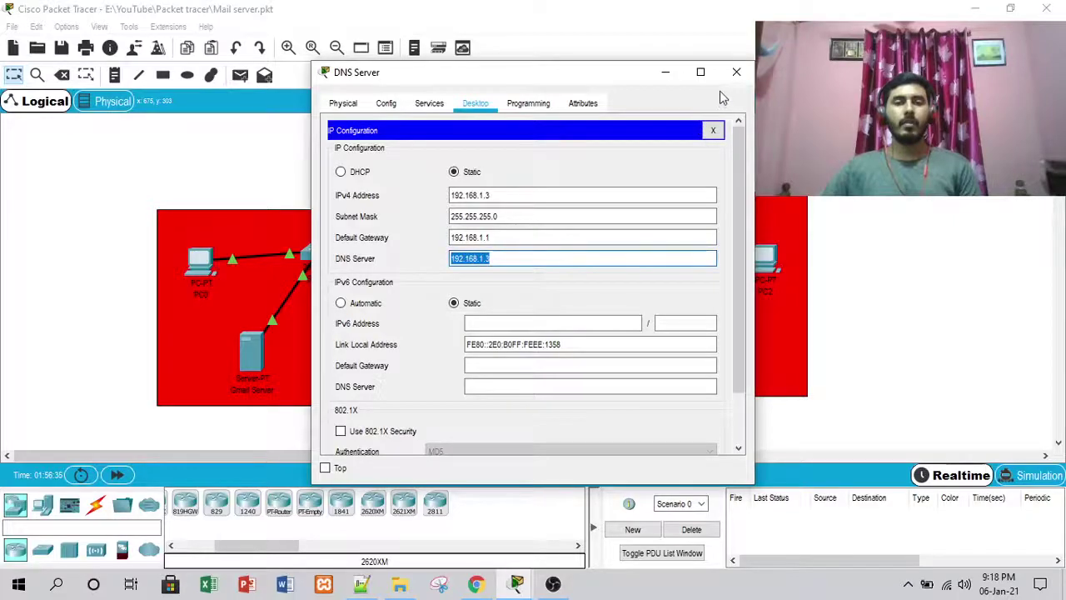
left_click(736, 72)
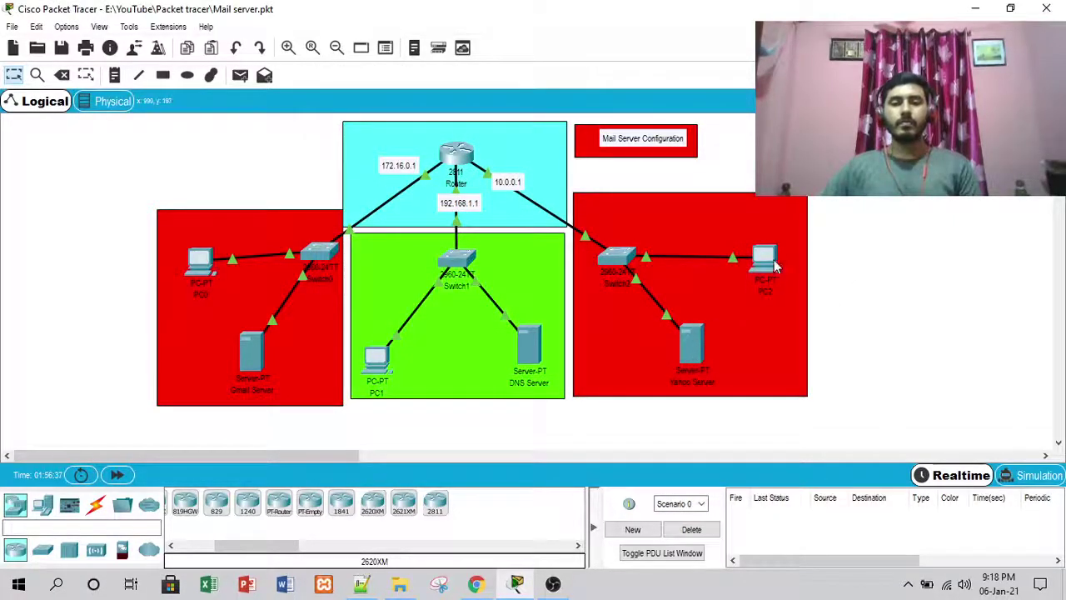
left_click(764, 260)
left_click(376, 172)
left_click_drag(488, 214, 404, 215)
left_click_drag(502, 235, 420, 236)
left_click_drag(516, 276, 409, 277)
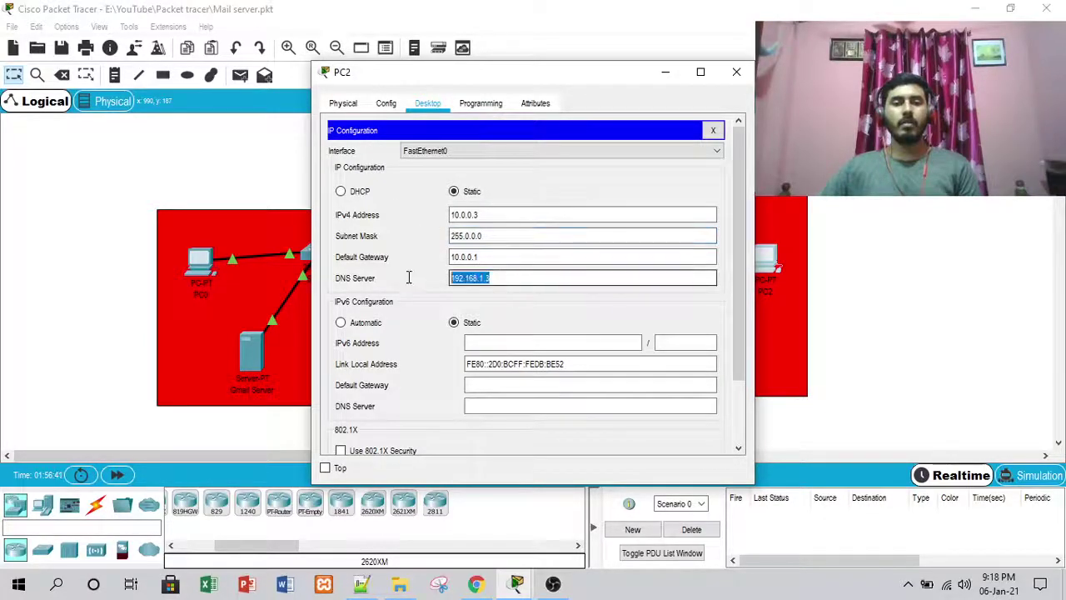
left_click(701, 72)
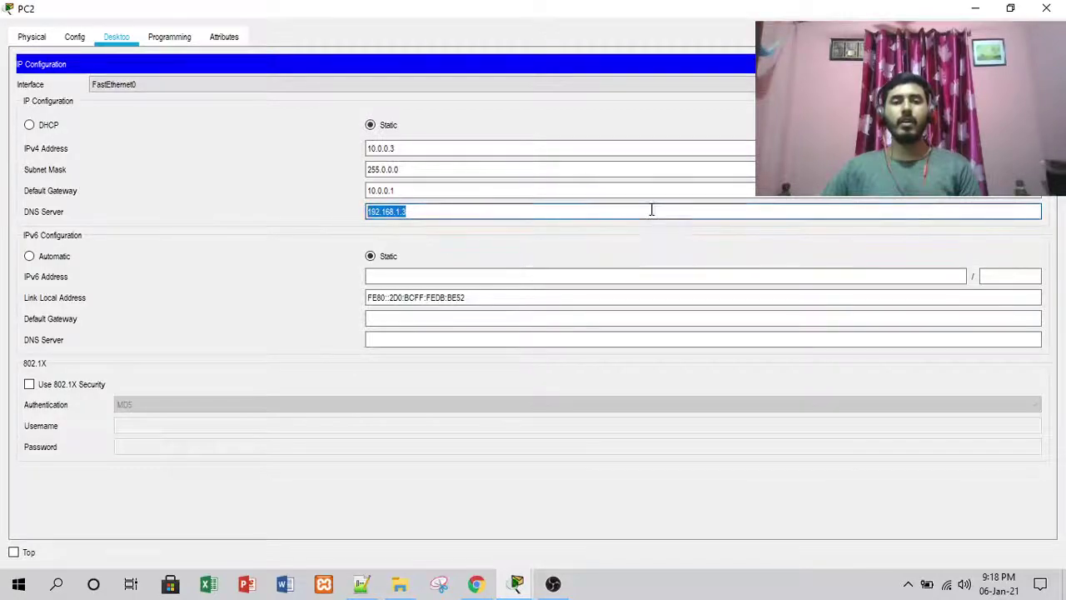
left_click(1047, 10)
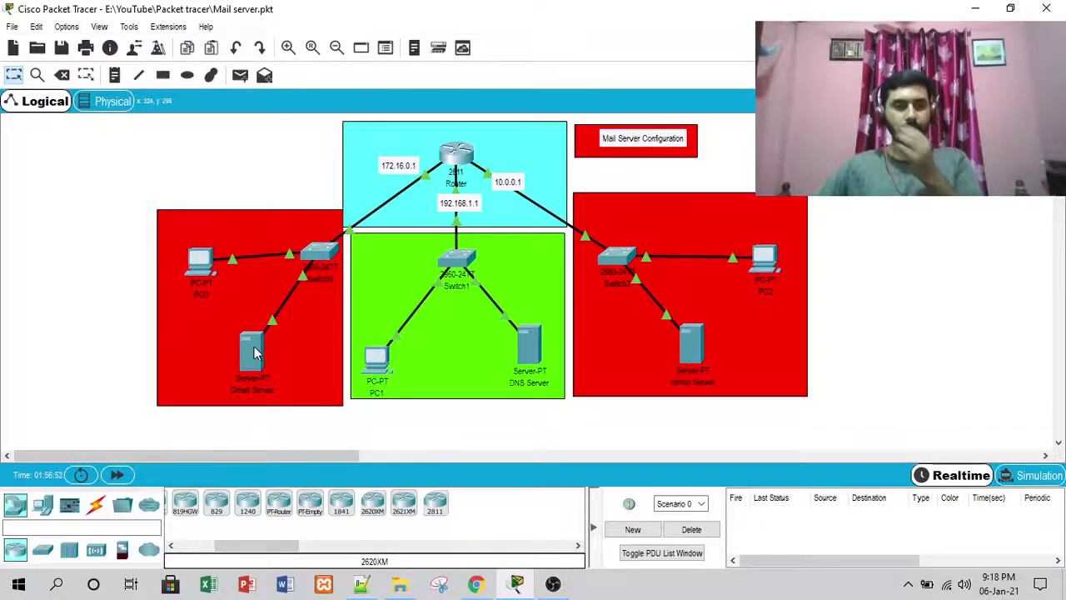
Review the Gmail Server's EMAIL service, including its SMTP and POP3 state, domain name and the pc0 and pc1 user accounts
mouse_move(254, 352)
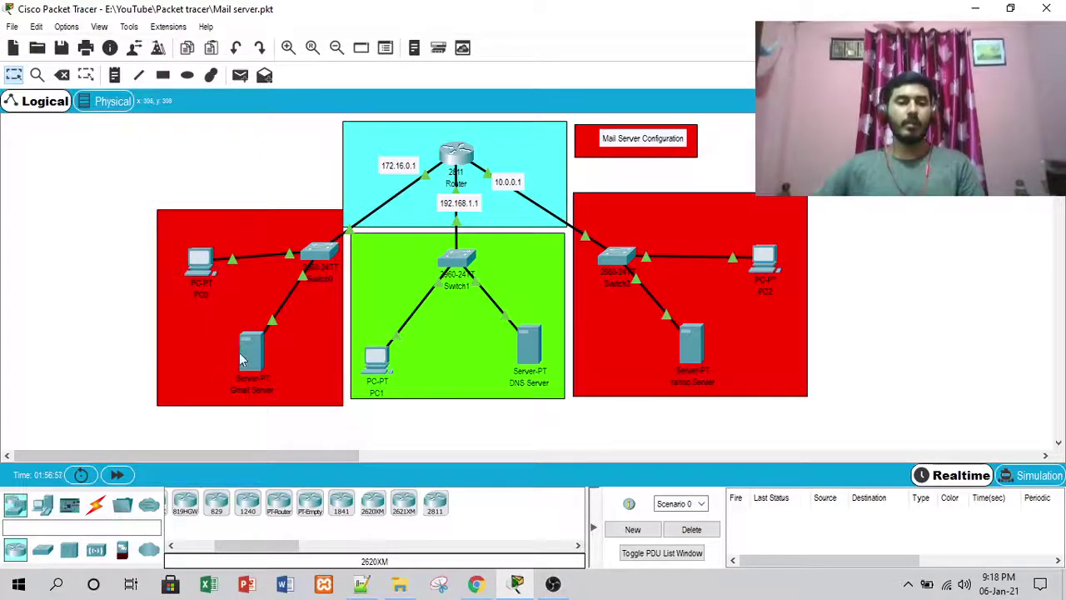
left_click(249, 349)
left_click(431, 105)
left_click(408, 280)
left_click(408, 265)
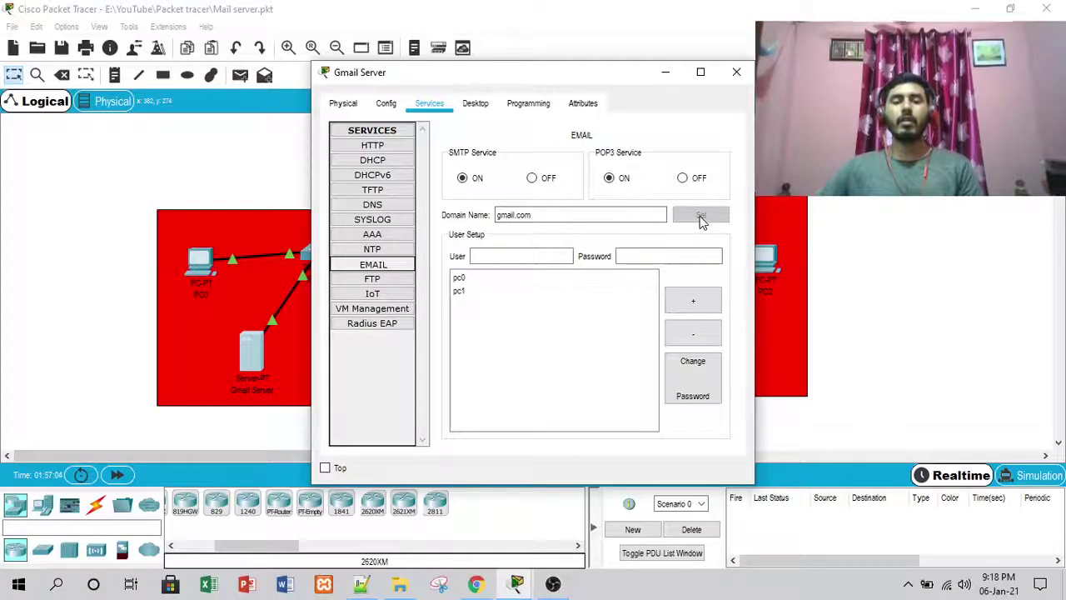
left_click(471, 280)
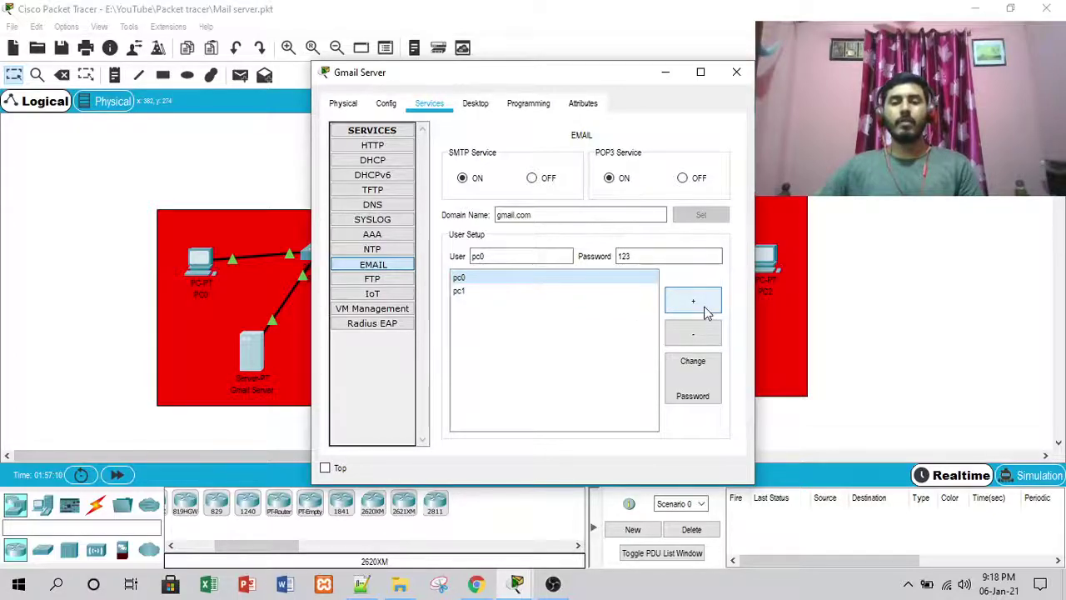
left_click(493, 292)
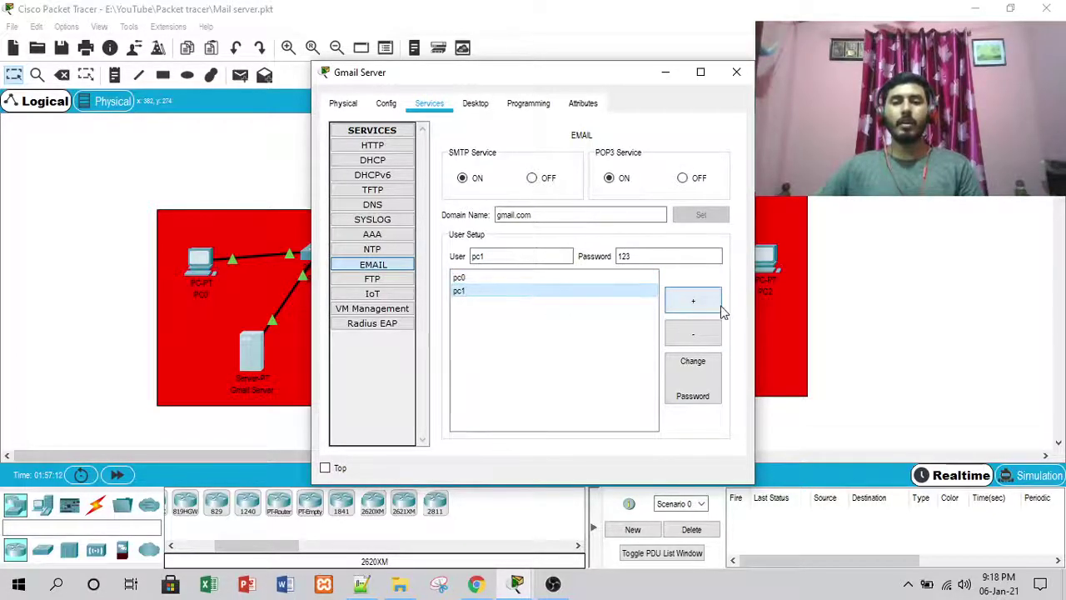
left_click(736, 72)
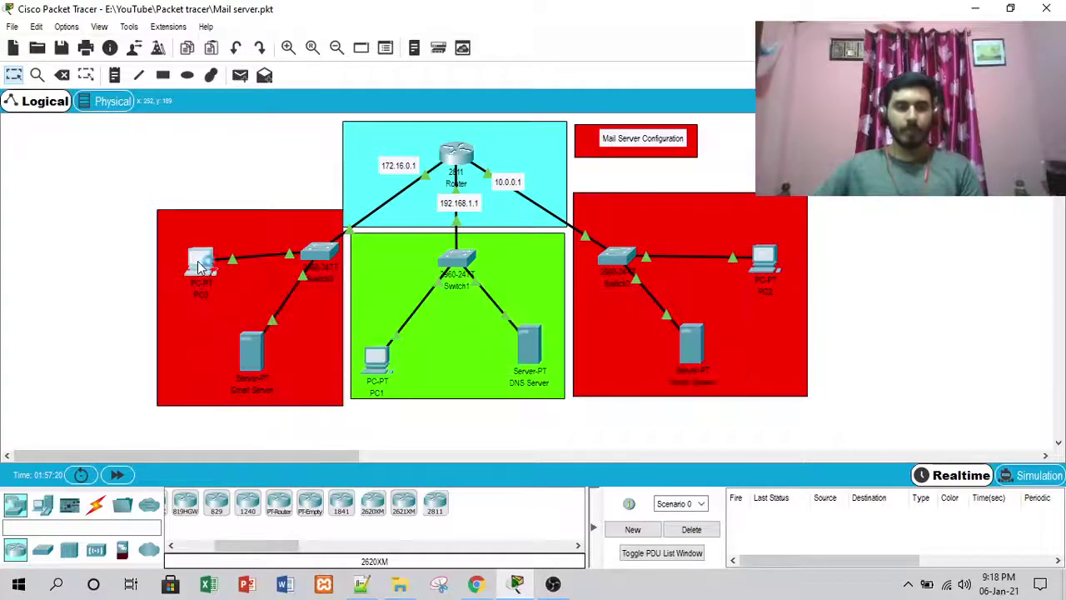
Review PC0's mail client configuration, including its user information, incoming and outgoing mail servers and logon details
left_click(199, 267)
left_click(425, 107)
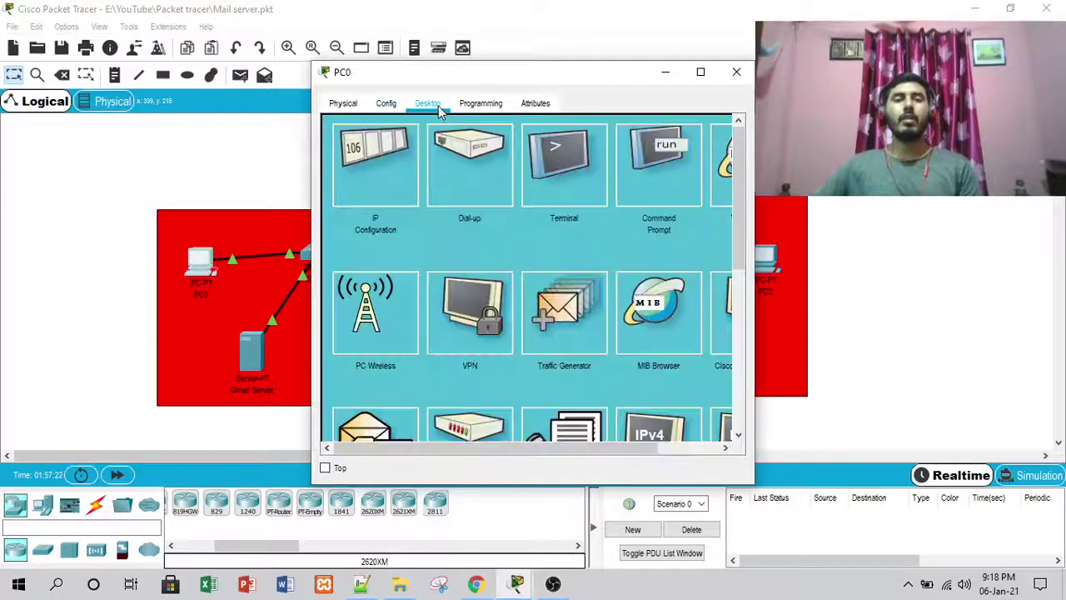
scroll(393, 302, "down", 3)
left_click(394, 302)
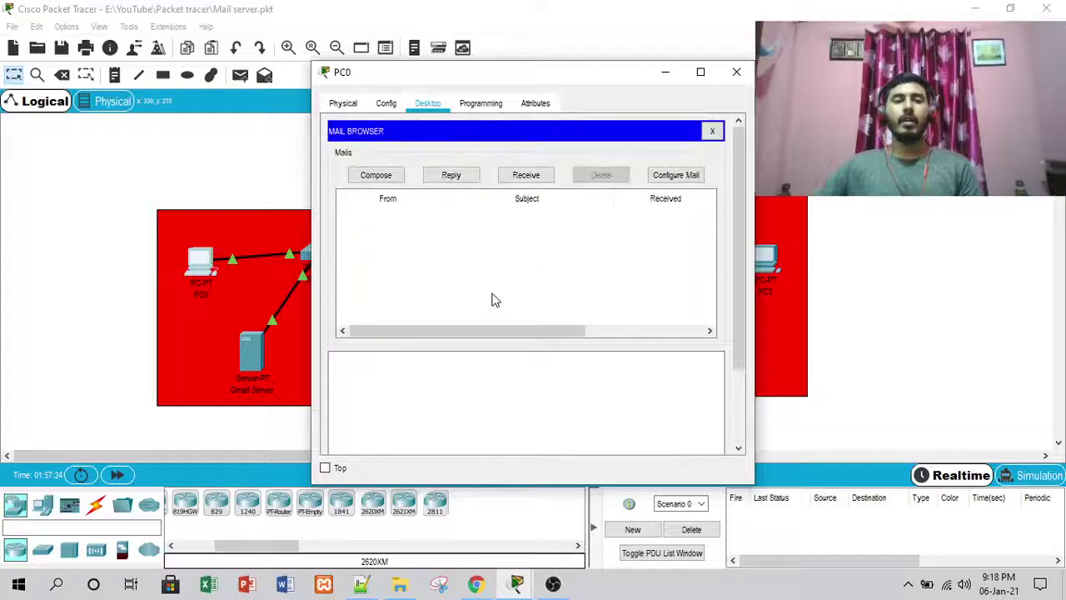
left_click(683, 179)
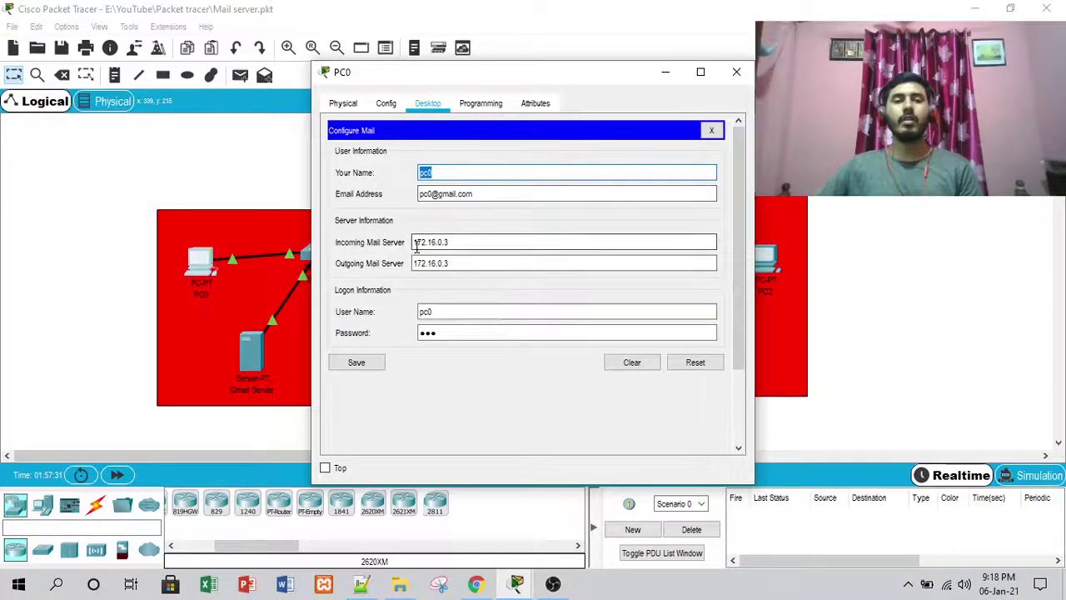
left_click_drag(602, 76, 720, 69)
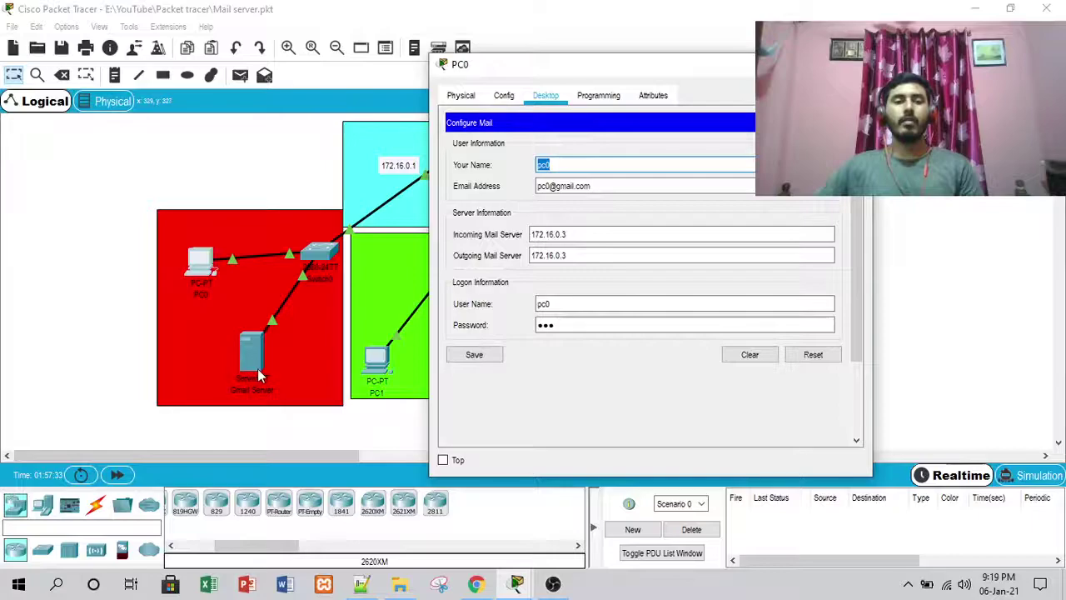
left_click(557, 256)
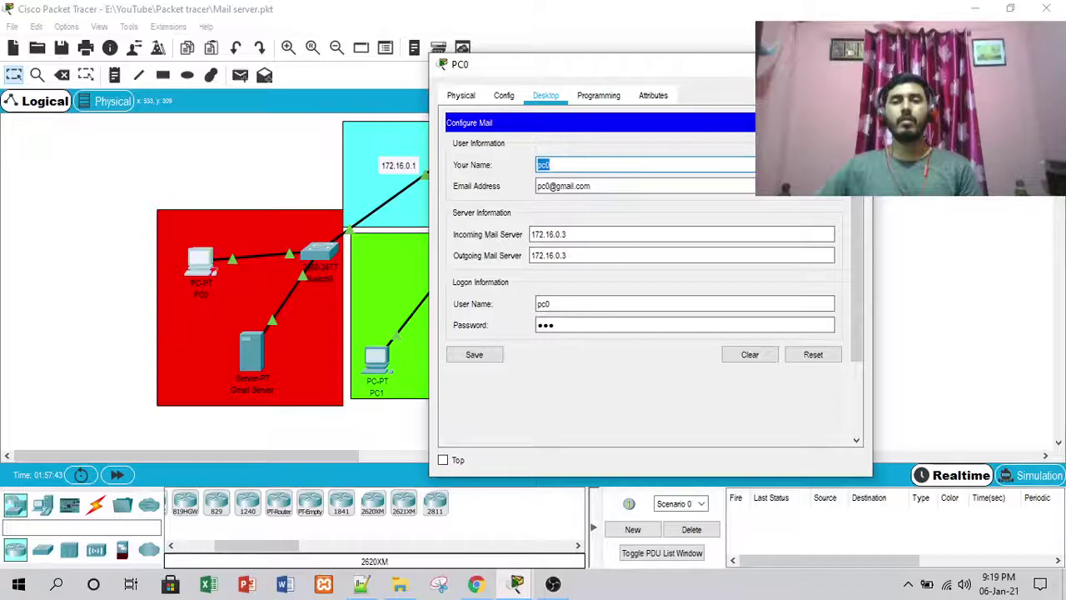
left_click(860, 64)
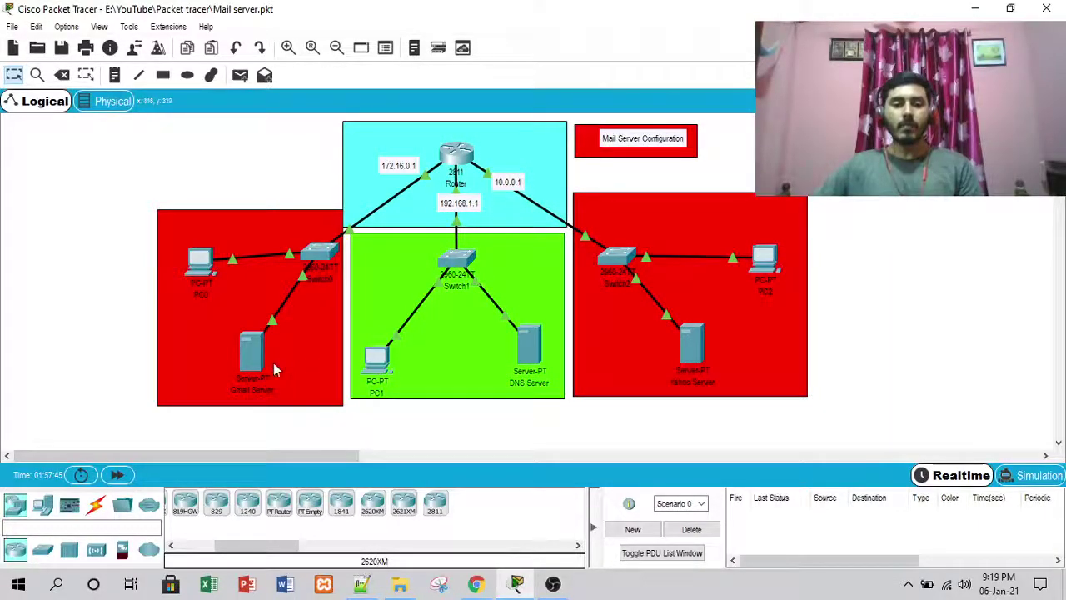
Check PC1's mail client configuration against the Gmail Server and save it
left_click(376, 358)
scroll(386, 218, "down", 1)
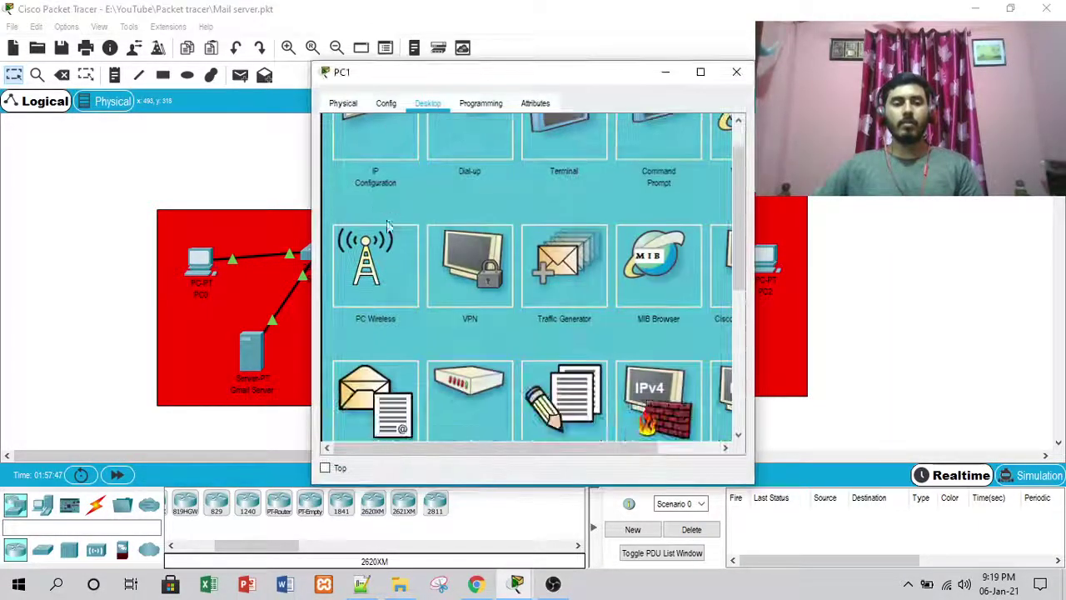
scroll(386, 218, "down", 1)
left_click(408, 299)
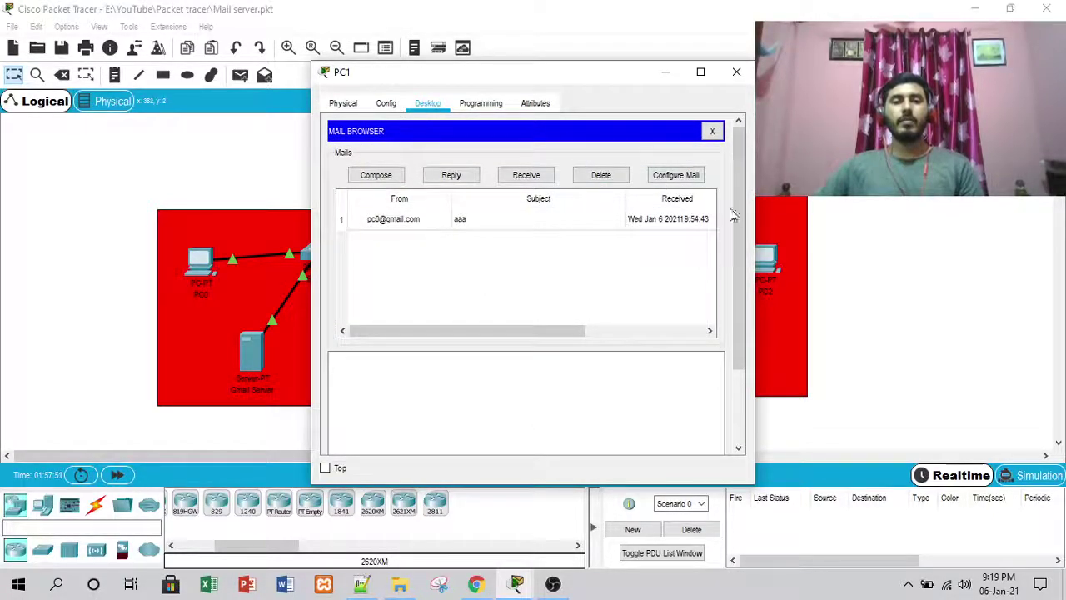
left_click(688, 176)
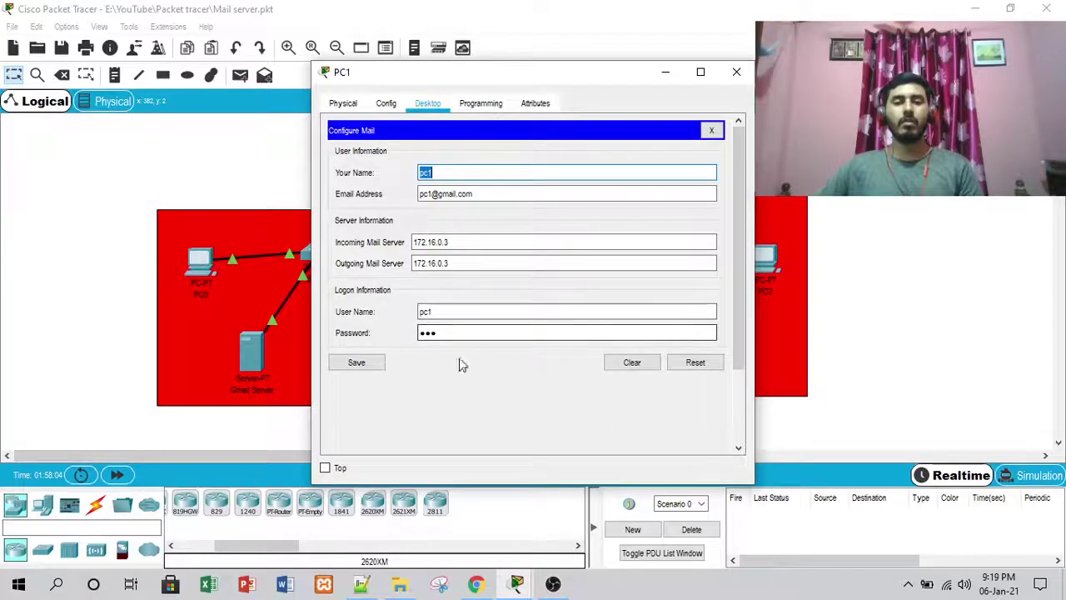
left_click(357, 363)
left_click(736, 71)
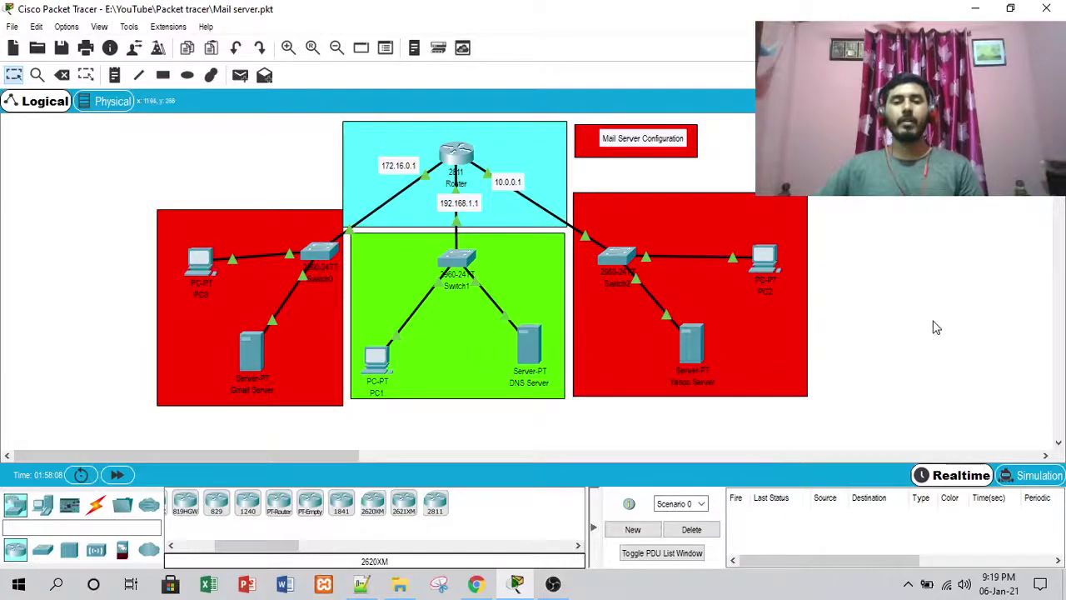
Enter gmail.com as the name of a new resource record in the DNS Server's DNS service
mouse_move(530, 350)
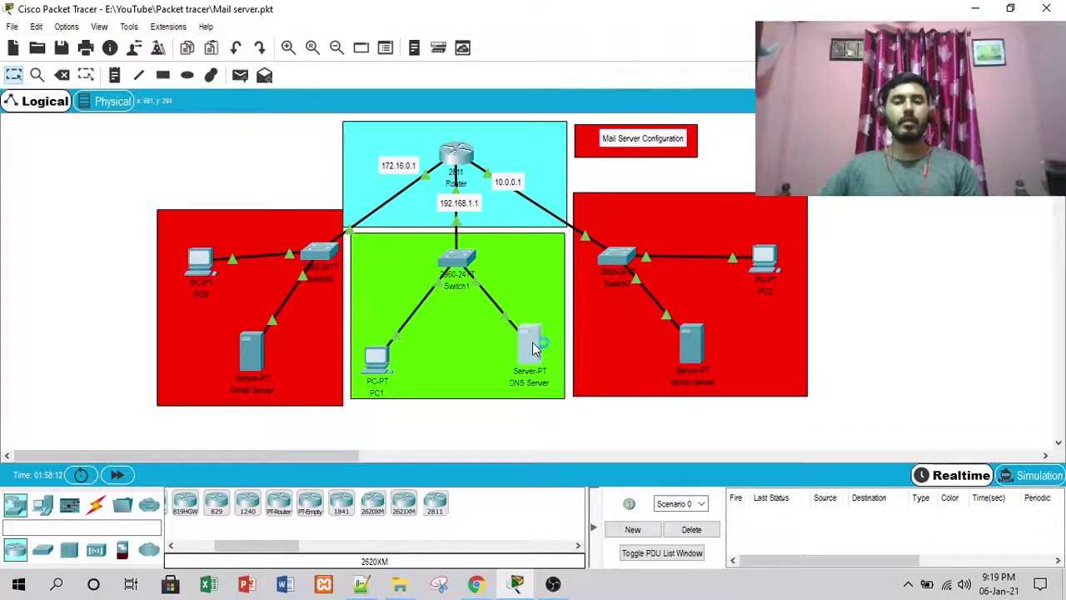
left_click(531, 344)
left_click_drag(525, 78, 676, 53)
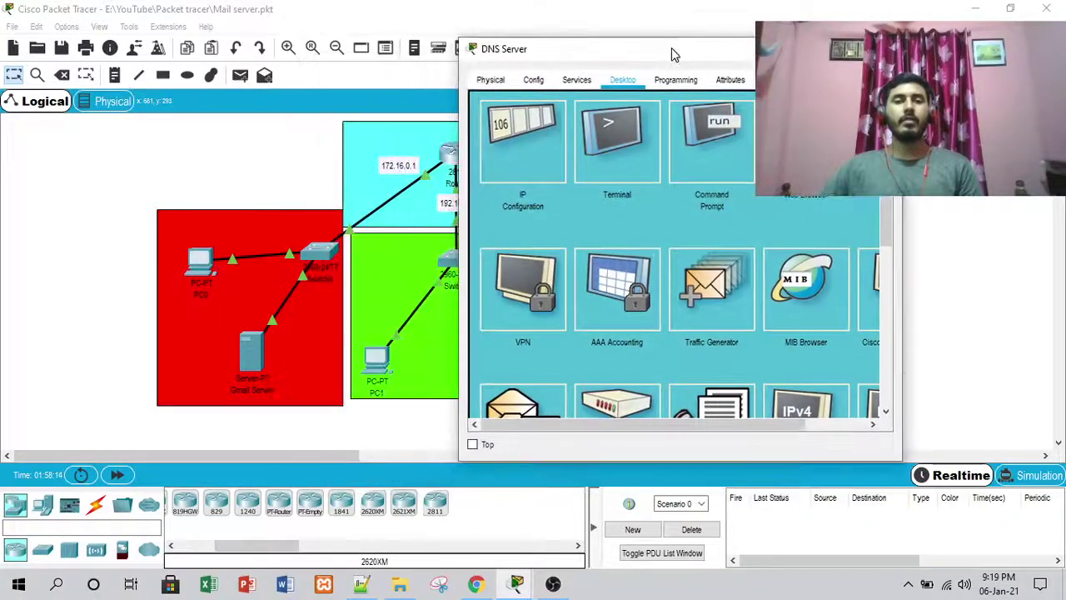
left_click(576, 80)
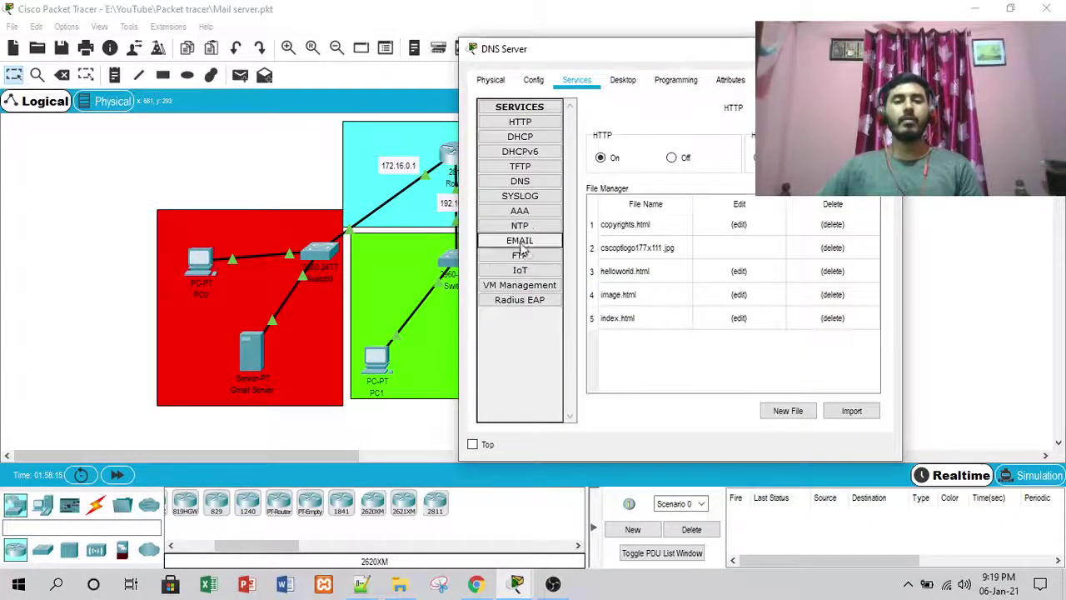
left_click(520, 180)
left_click(687, 179)
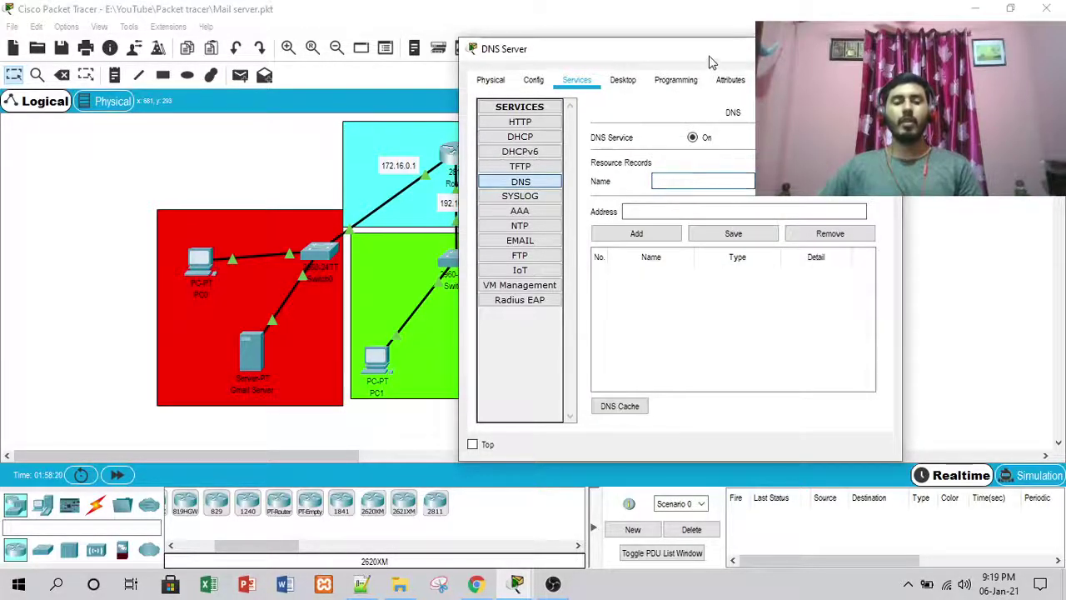
type("gmail.com")
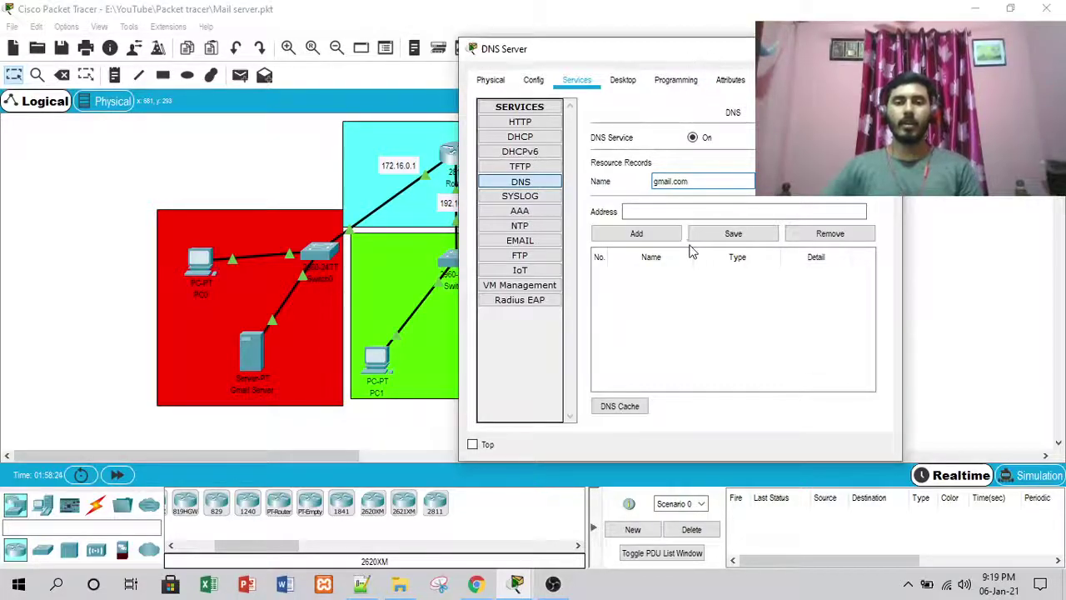
left_click(677, 210)
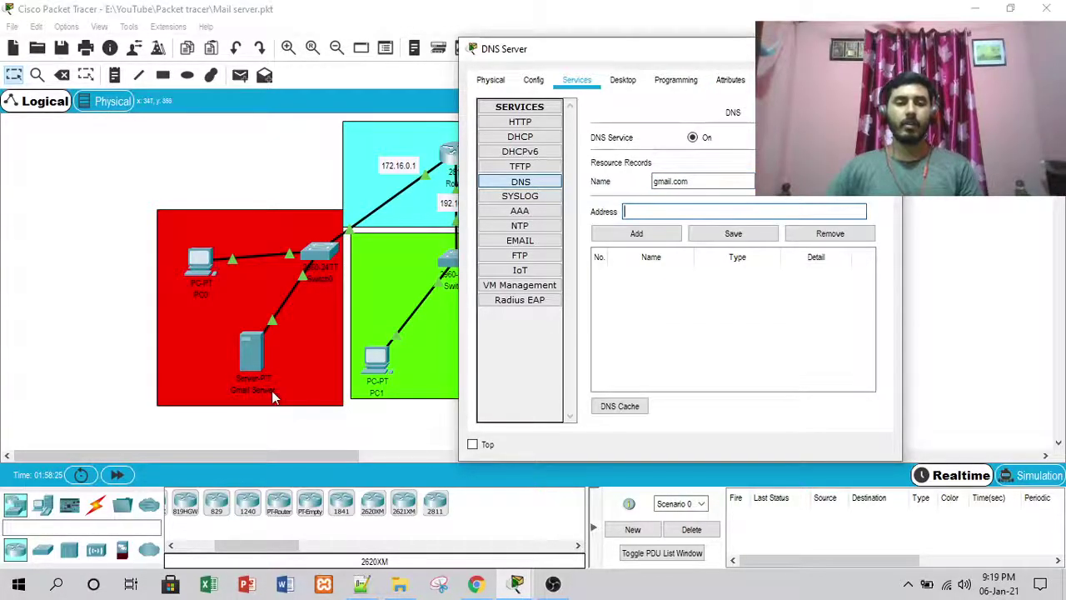
Look up the Gmail Server's IPv4 address in its IP configuration
left_click(241, 359)
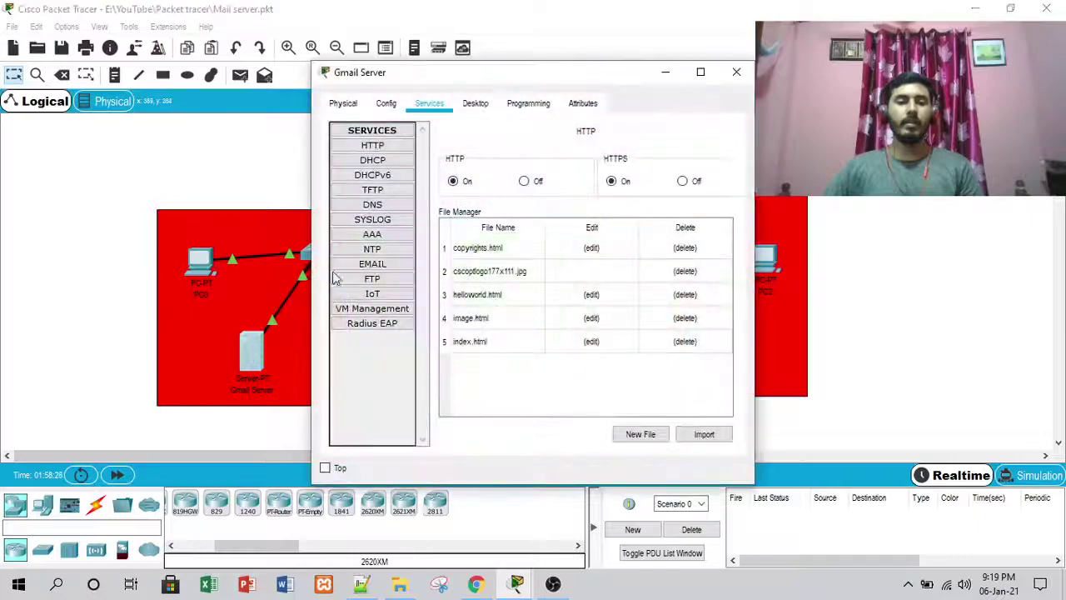
left_click(474, 106)
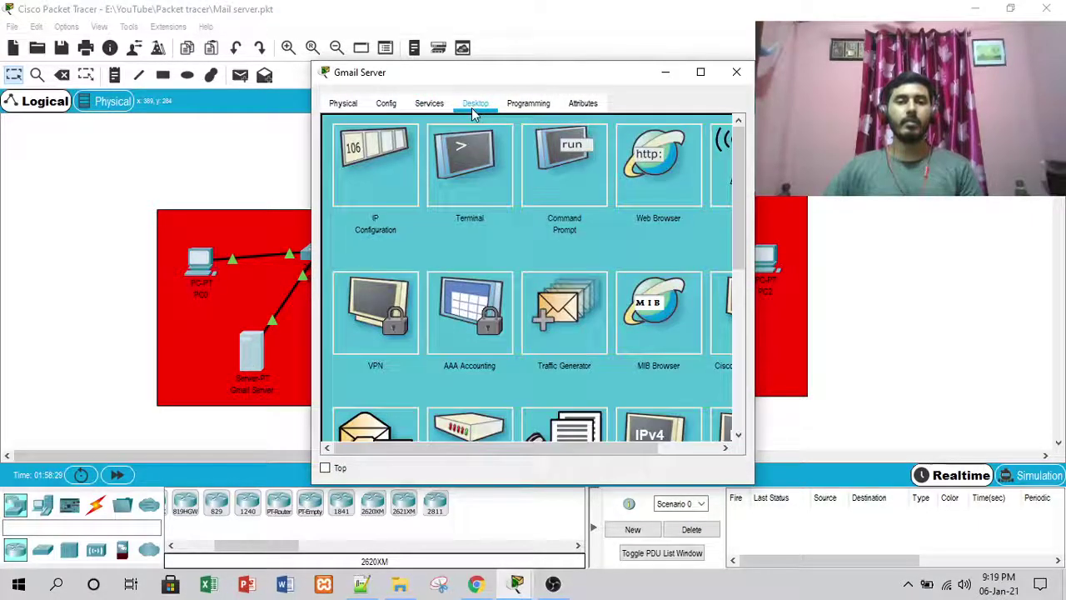
left_click(348, 190)
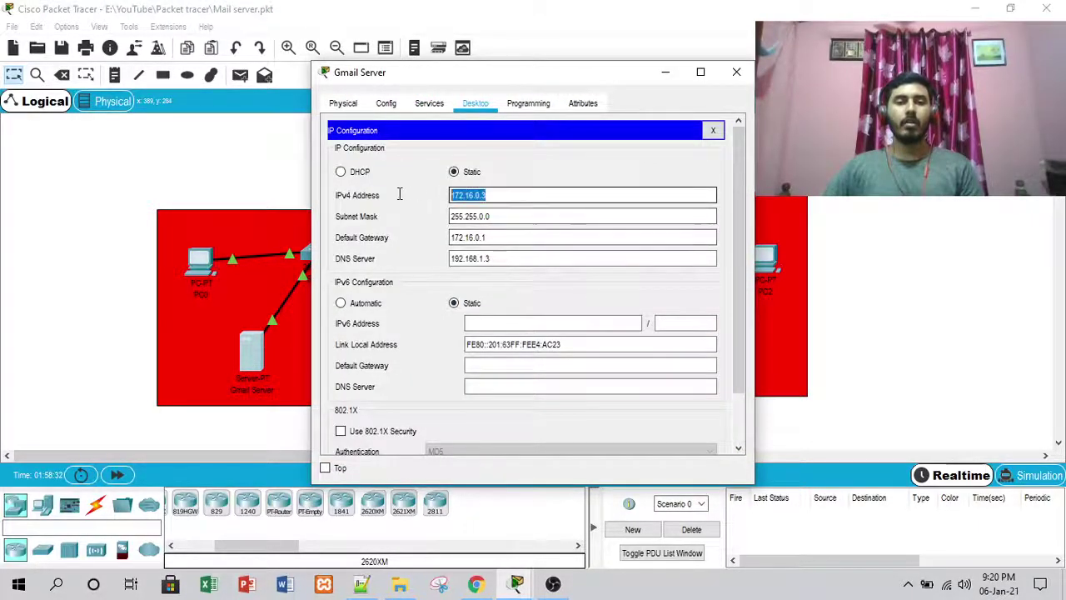
left_click(736, 72)
Set the gmail.com record's address to 172.16.0.3 and add it to the DNS Server's resource records
left_click(535, 341)
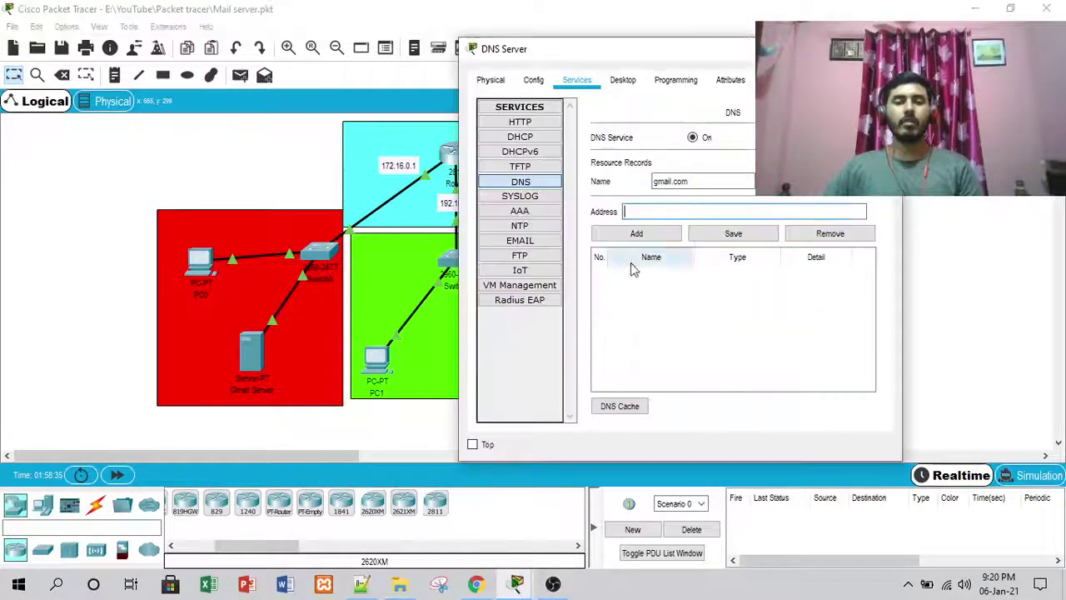
left_click(673, 211)
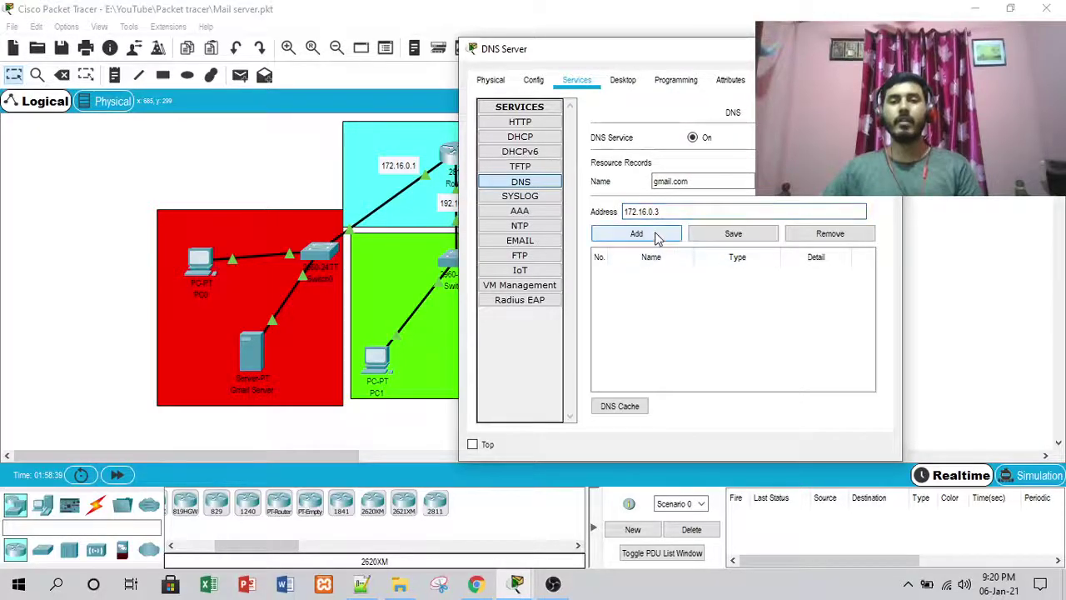
left_click(657, 233)
Enter yahoo.com as the name of a second A record in the DNS Server's DNS service
left_click(714, 182)
left_click_drag(760, 49, 461, 80)
type("yohoo")
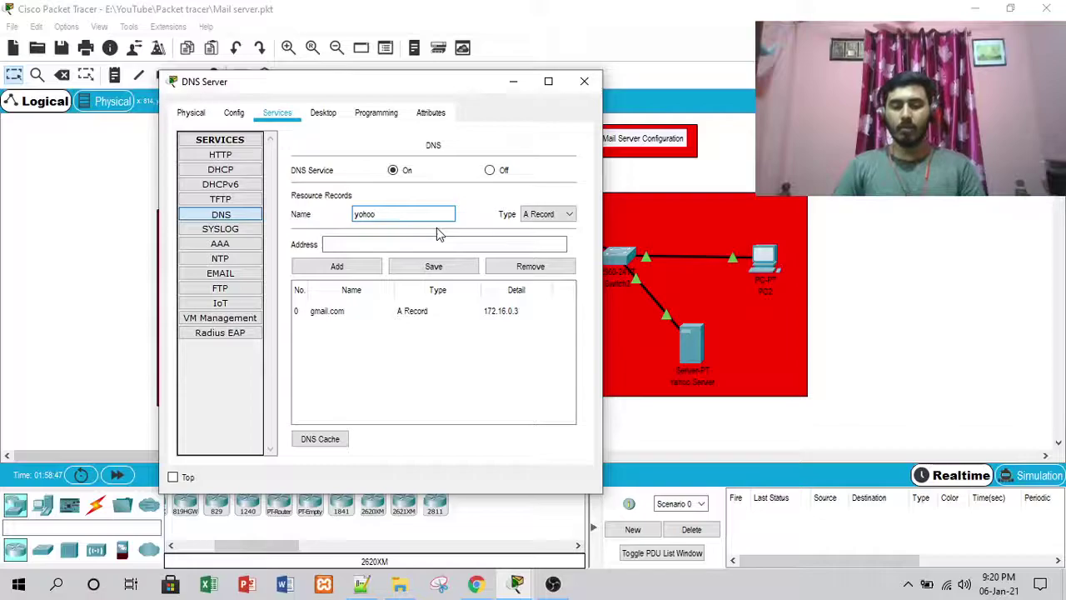
key("BackSpace")
key("BackSpace")
key("BackSpace")
key("BackSpace")
type("ahoo.com")
left_click(381, 242)
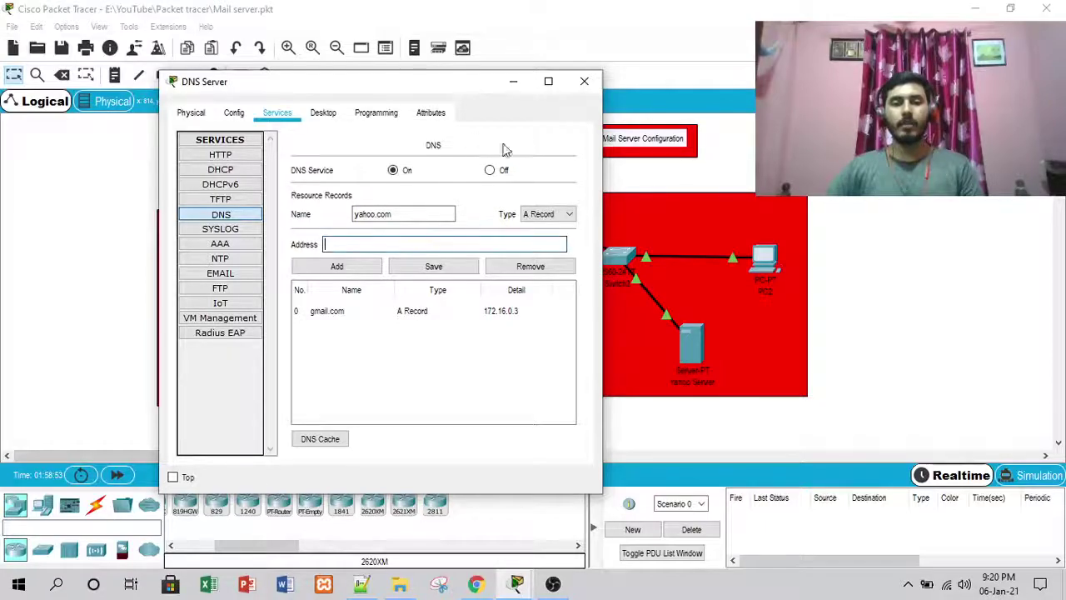
Look up the Yahoo Server's IPv4 address in its IP configuration
left_click(511, 82)
left_click(690, 343)
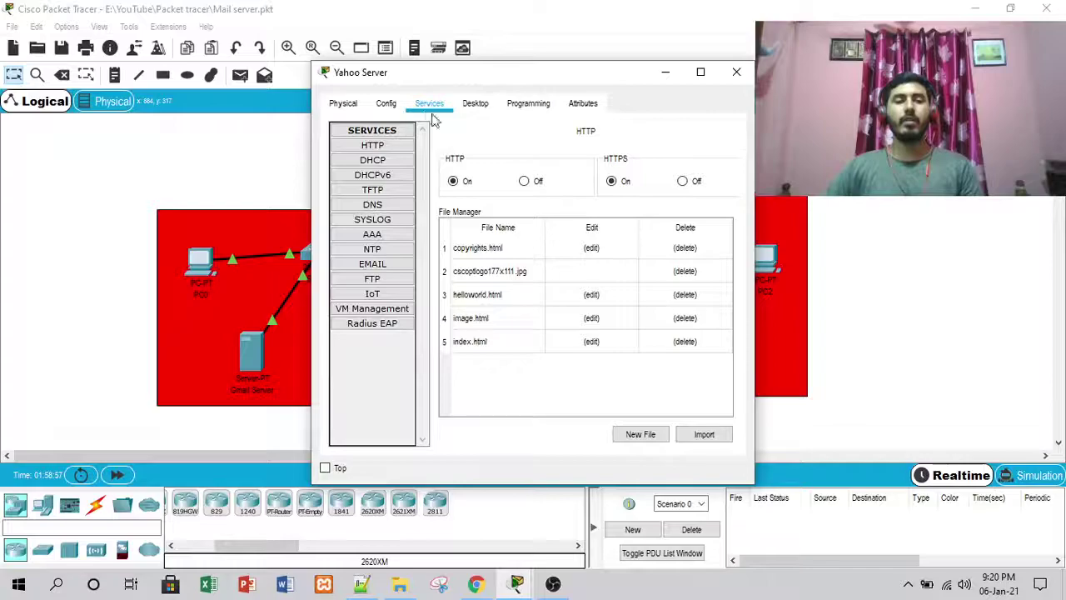
left_click(476, 103)
left_click(369, 162)
left_click(495, 195)
left_click_drag(495, 195, 428, 200)
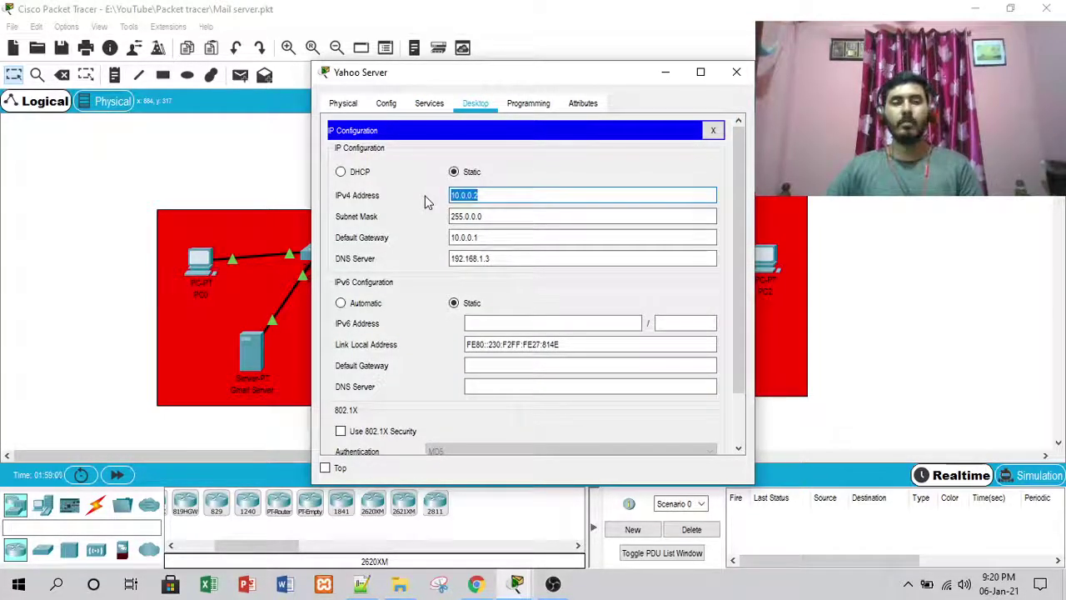
Set the yahoo.com record's address to 10.0.0.2 and add it to the DNS Server's resource records
left_click(736, 73)
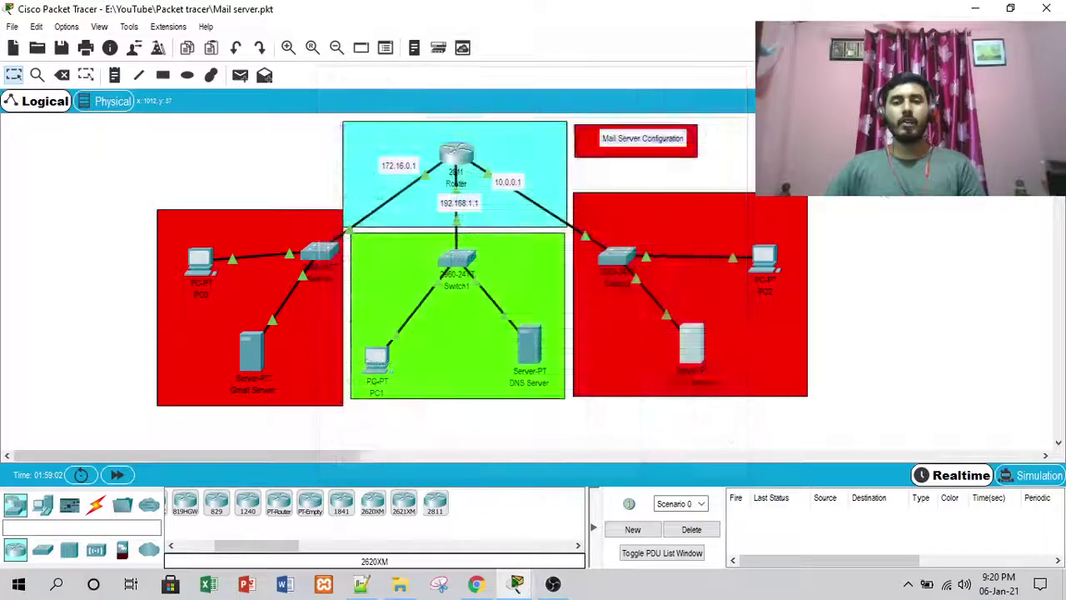
left_click(531, 356)
left_click(383, 244)
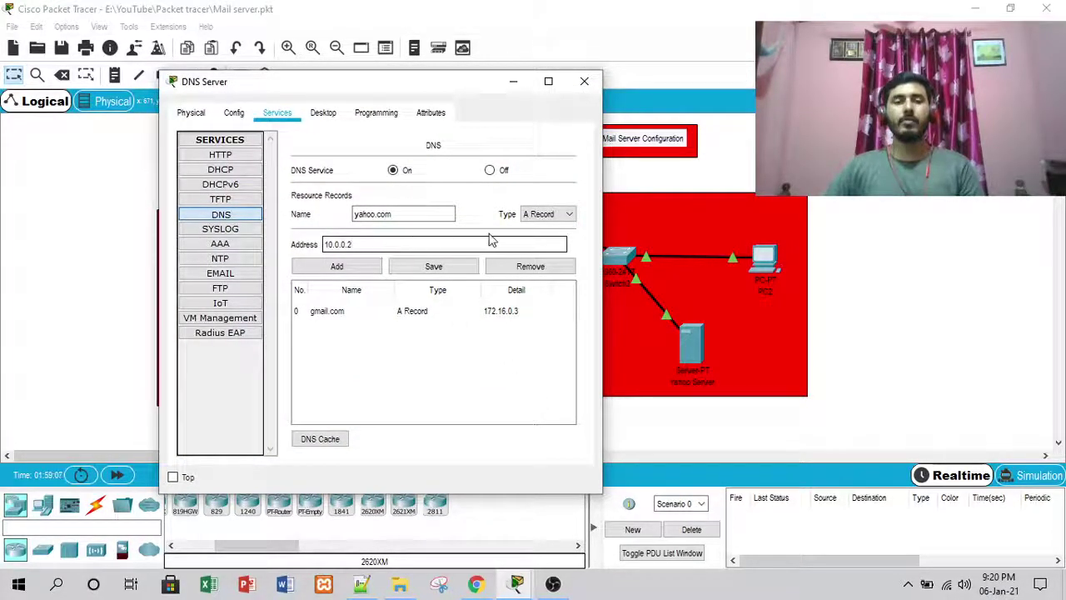
left_click(359, 274)
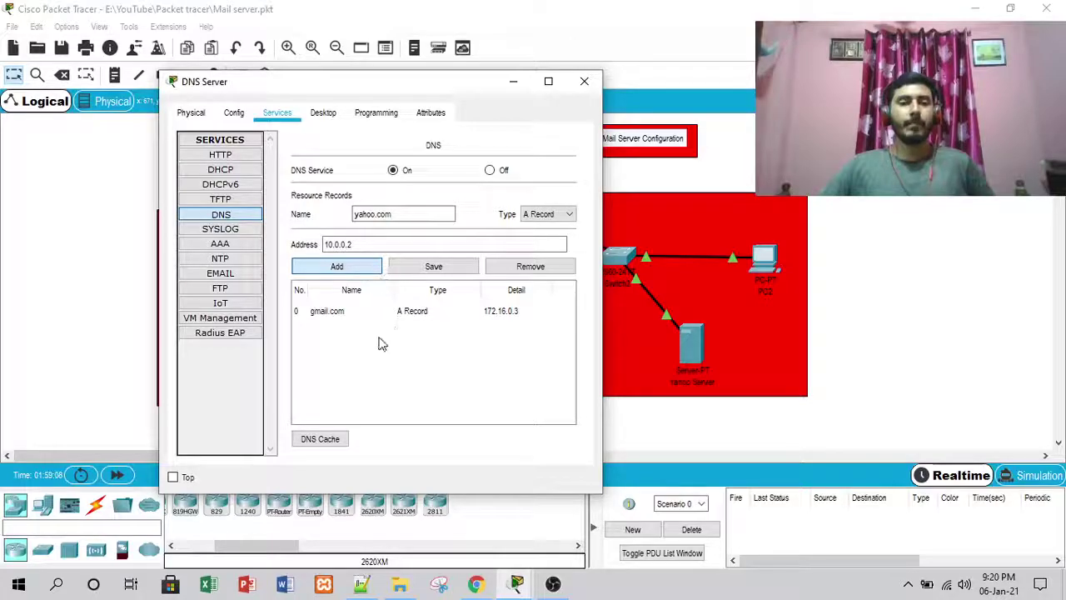
left_click(379, 268)
left_click(360, 311)
left_click(445, 338)
left_click(584, 81)
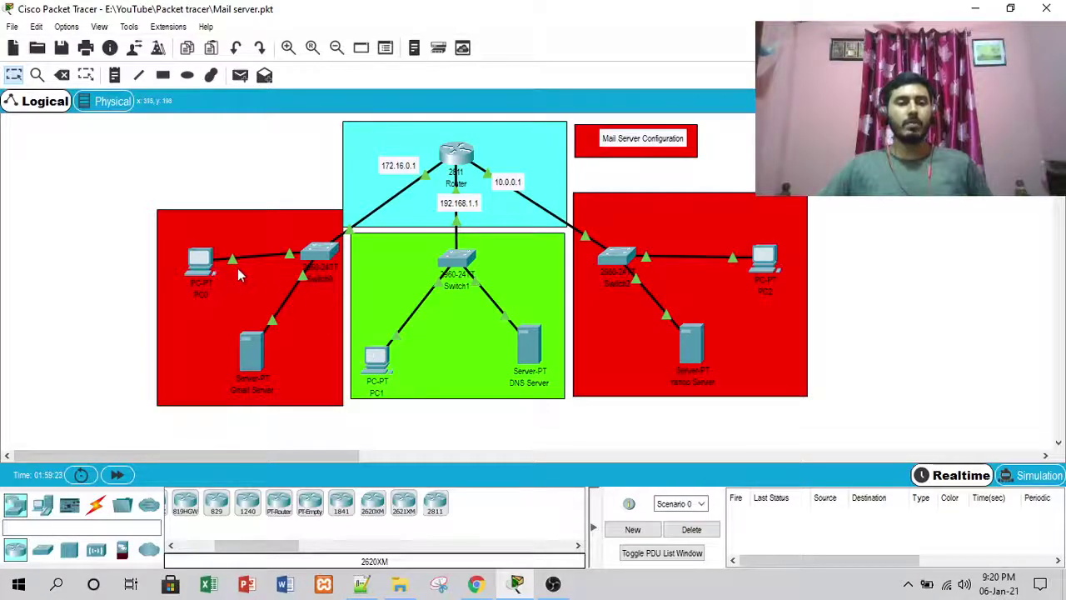
Start a new message in PC0's mail client and address it to PC1's Gmail account
left_click(199, 261)
scroll(399, 256, "down", 3)
scroll(408, 267, "up", 2)
scroll(408, 267, "down", 2)
left_click(391, 221)
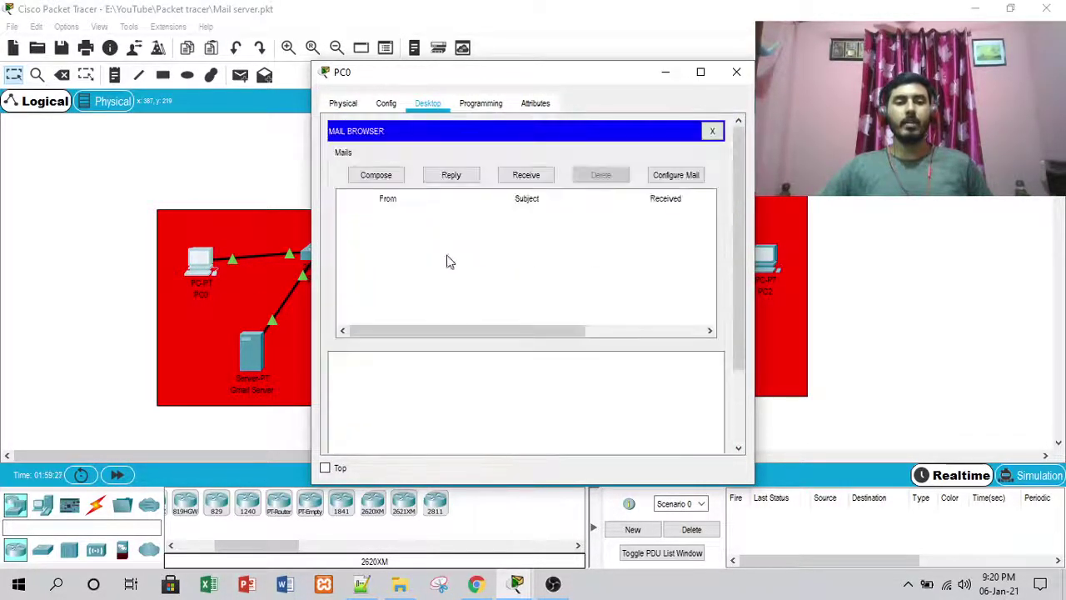
left_click(376, 176)
left_click(539, 155)
type("pc1@gmail.com")
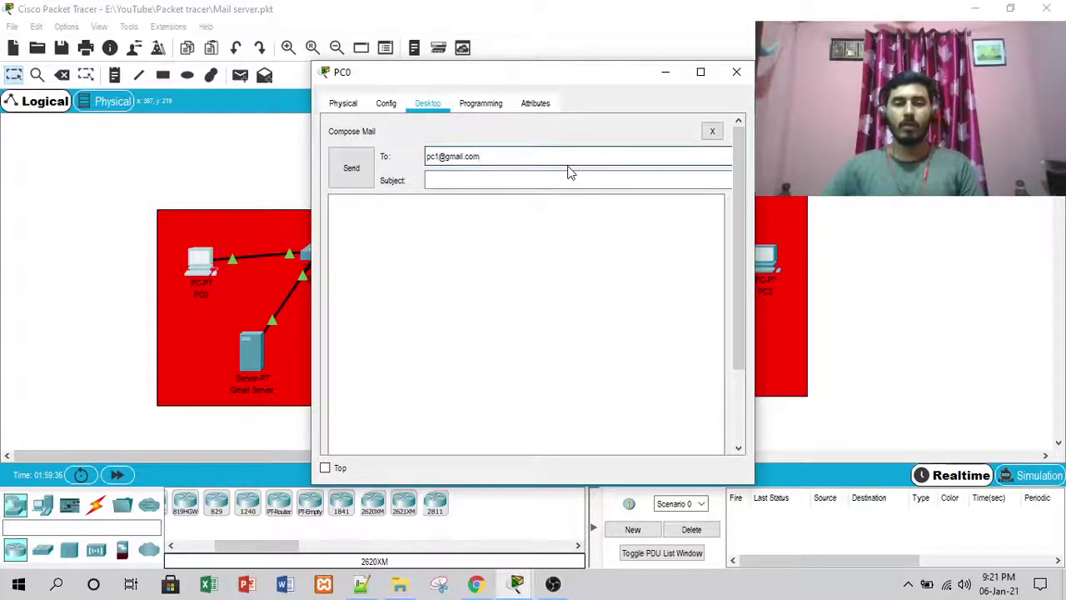
Fill the message's subject and body with a row of the letter s and send it from PC0
left_click(564, 176)
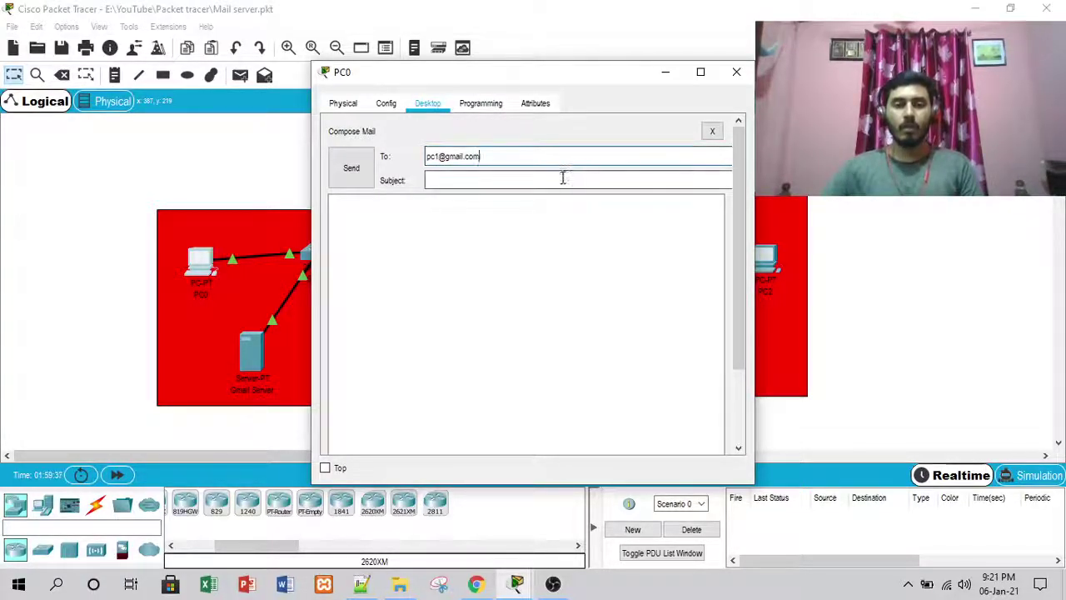
type("s")
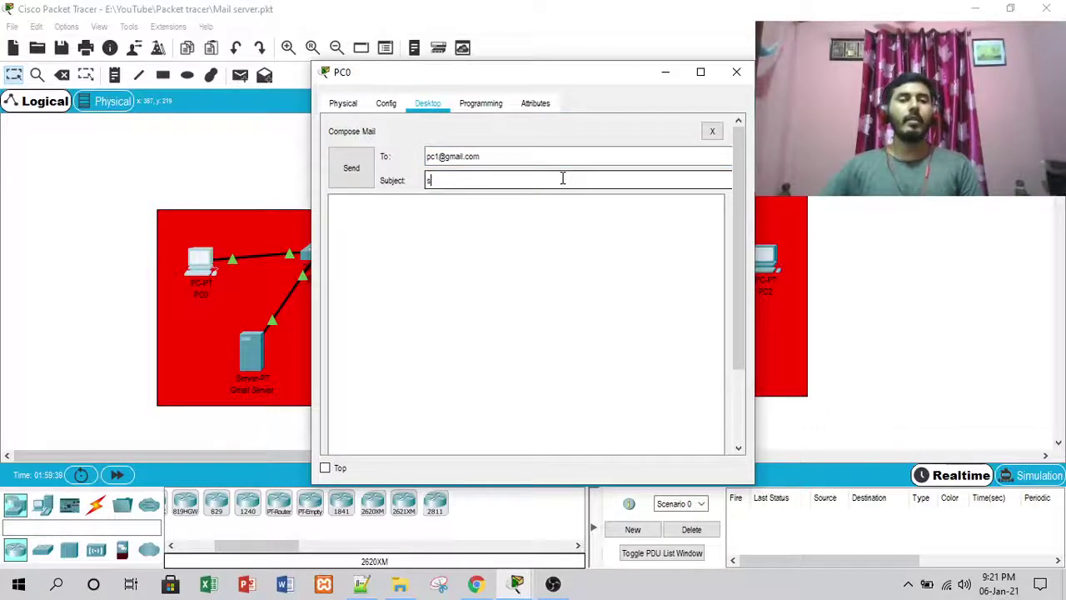
type("sssssssssssss")
left_click(546, 219)
type("s")
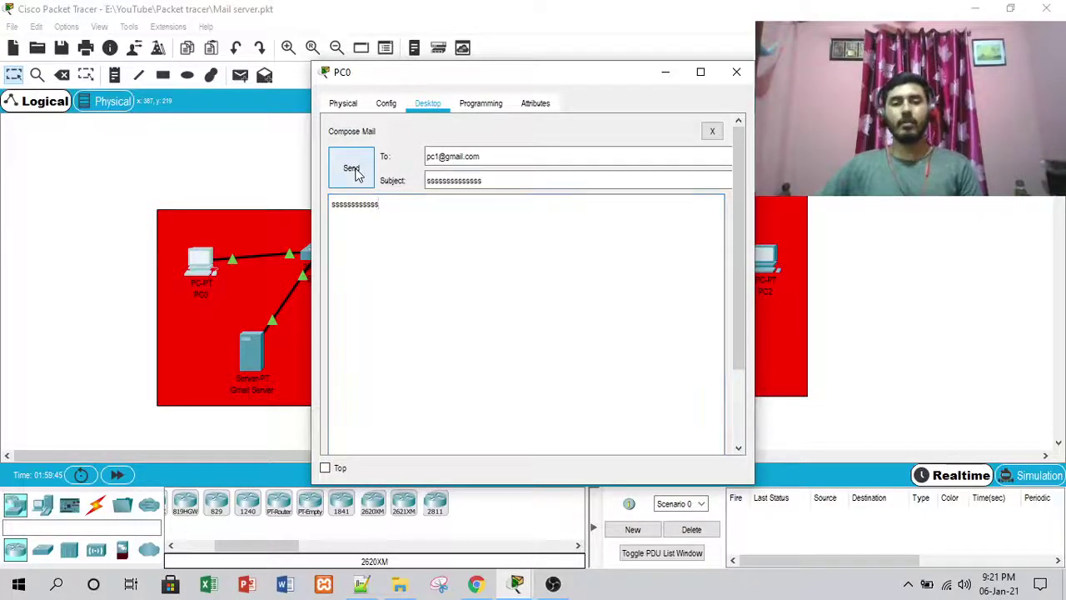
left_click(353, 170)
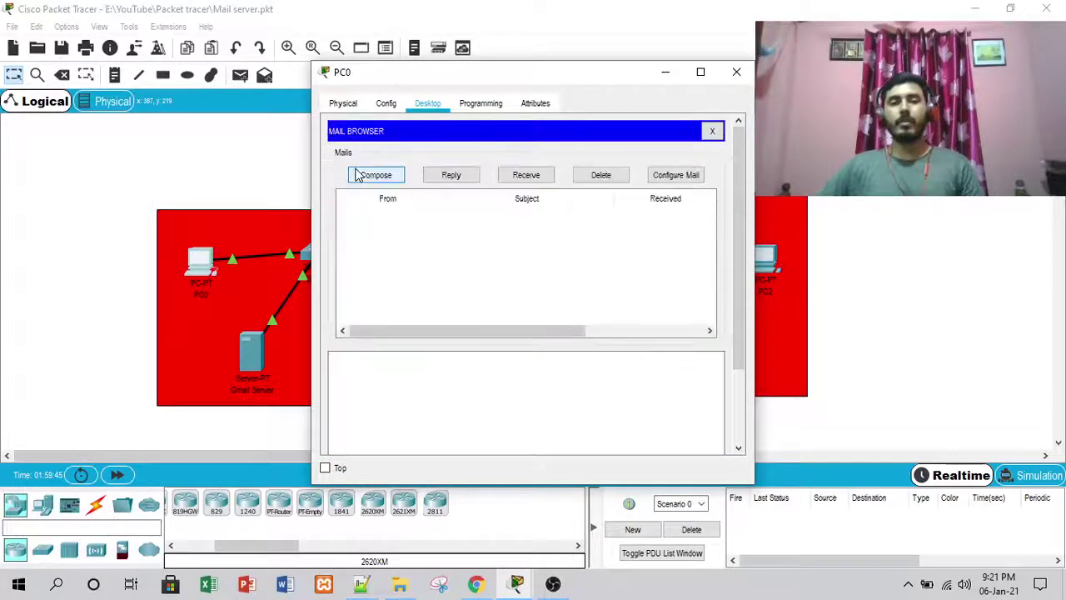
left_click(737, 73)
Receive mail in PC1's mail client and open the newest message from PC0
left_click(375, 359)
scroll(416, 267, "down", 3)
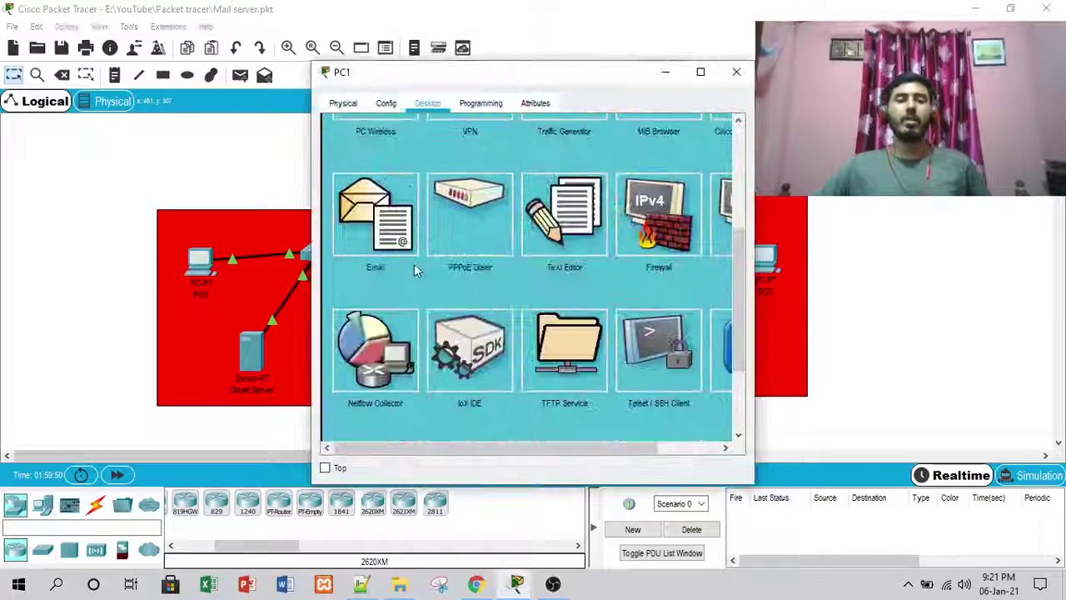
left_click(396, 249)
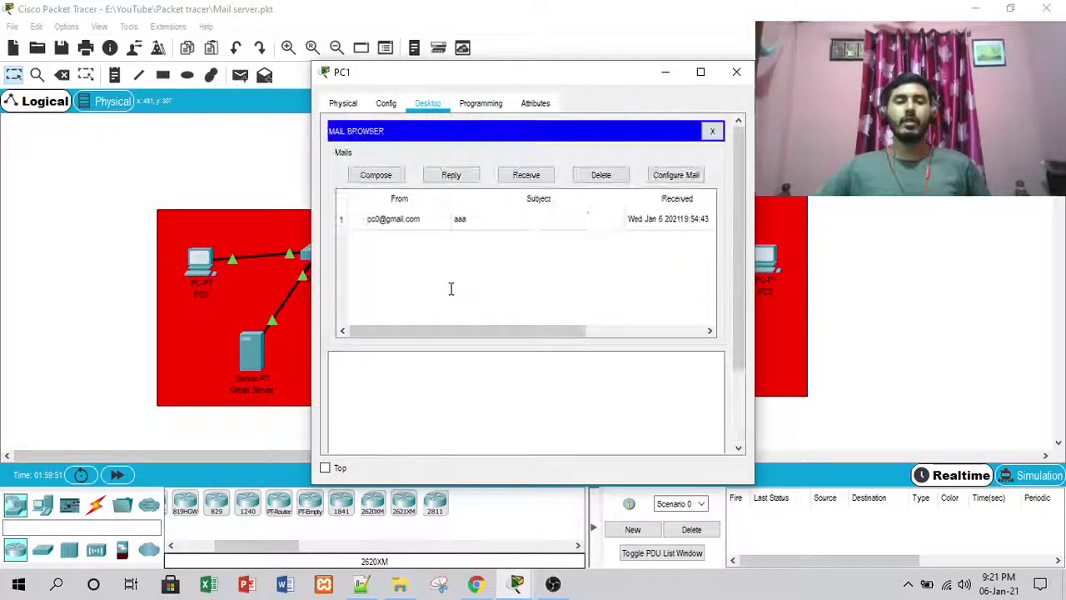
left_click(526, 176)
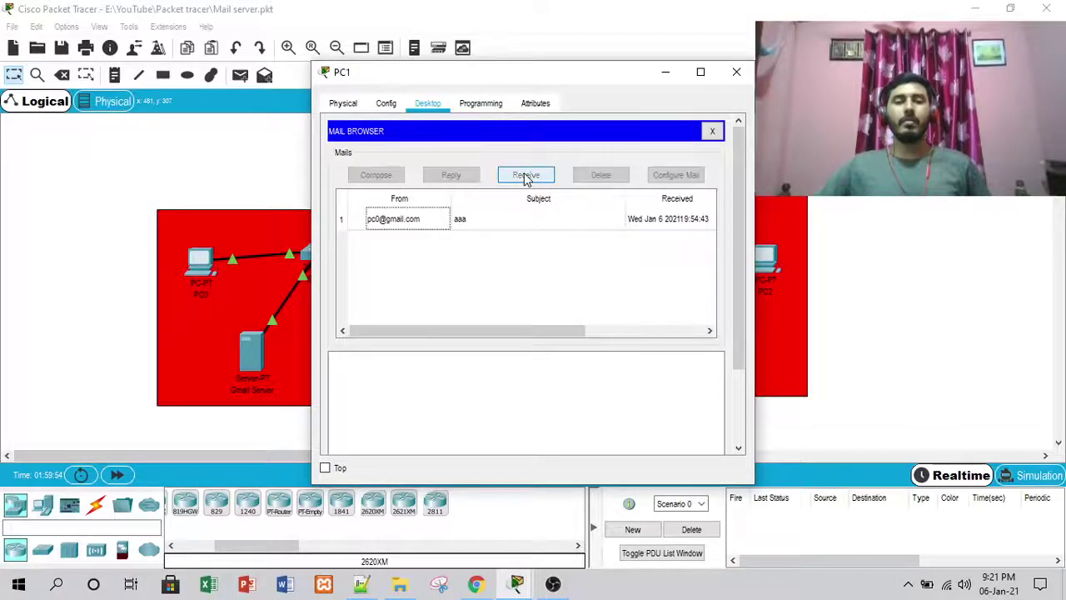
left_click(430, 224)
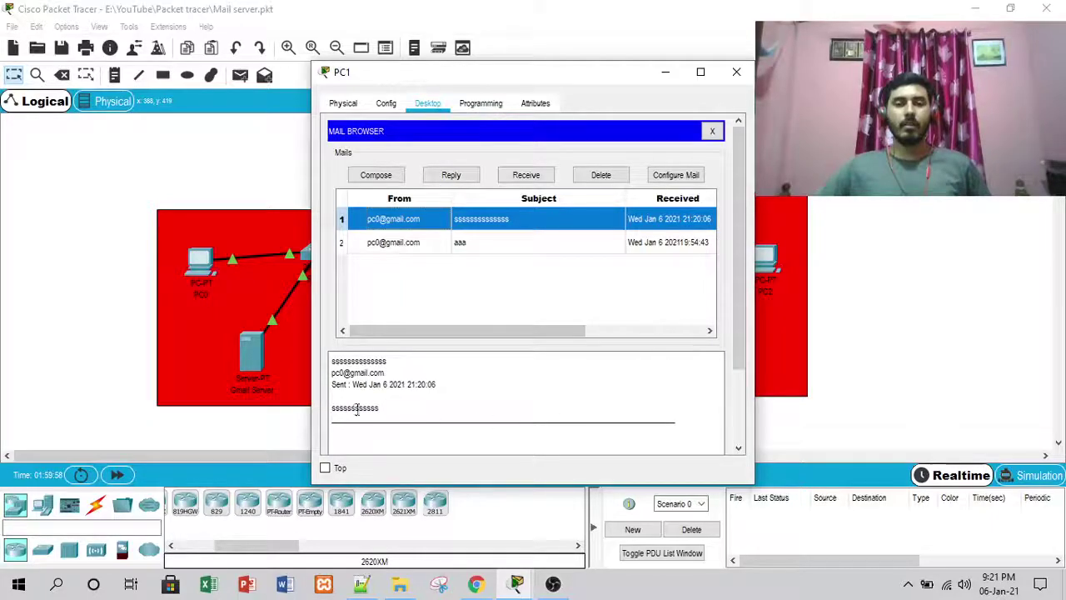
left_click_drag(356, 408, 380, 408)
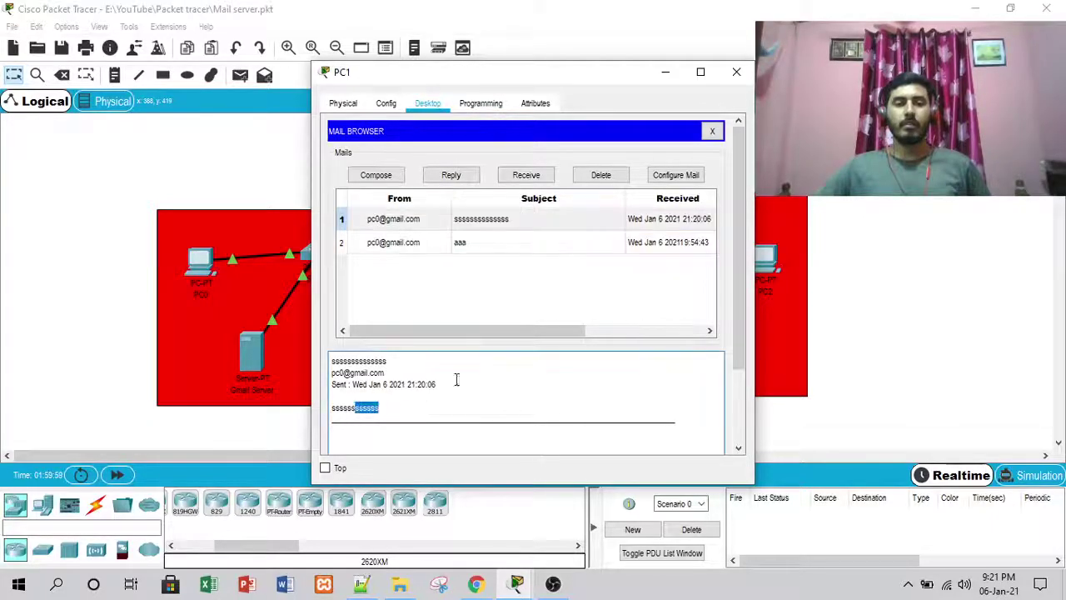
left_click(667, 75)
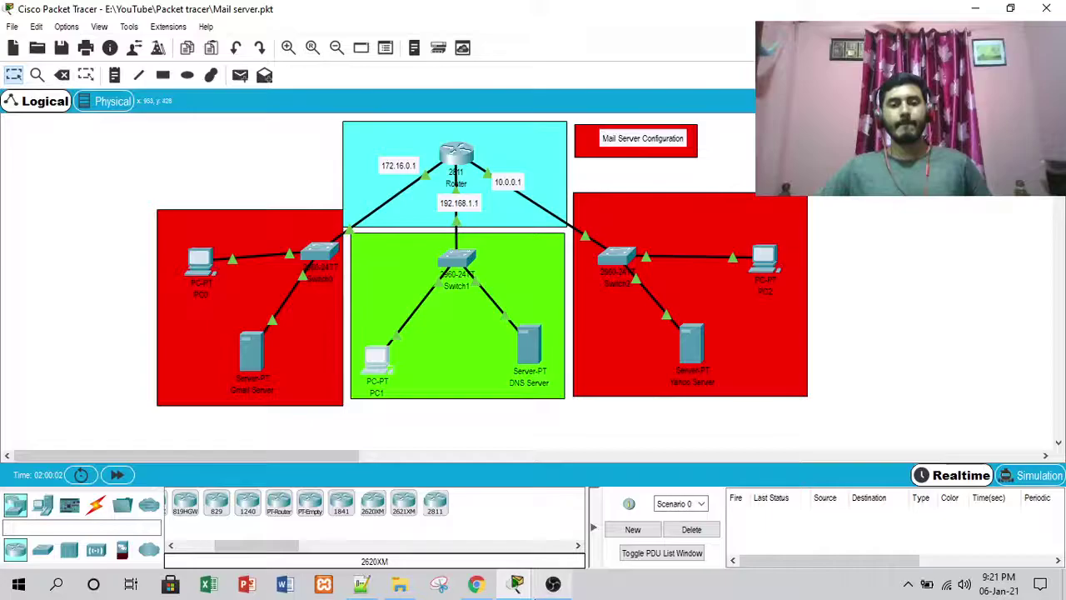
left_click(550, 585)
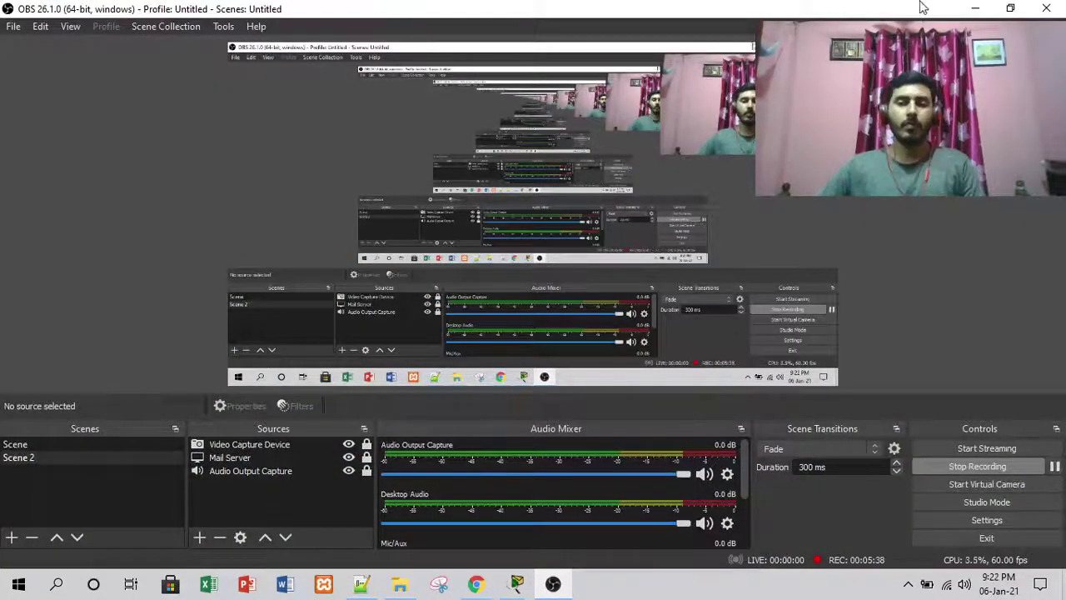
left_click(975, 9)
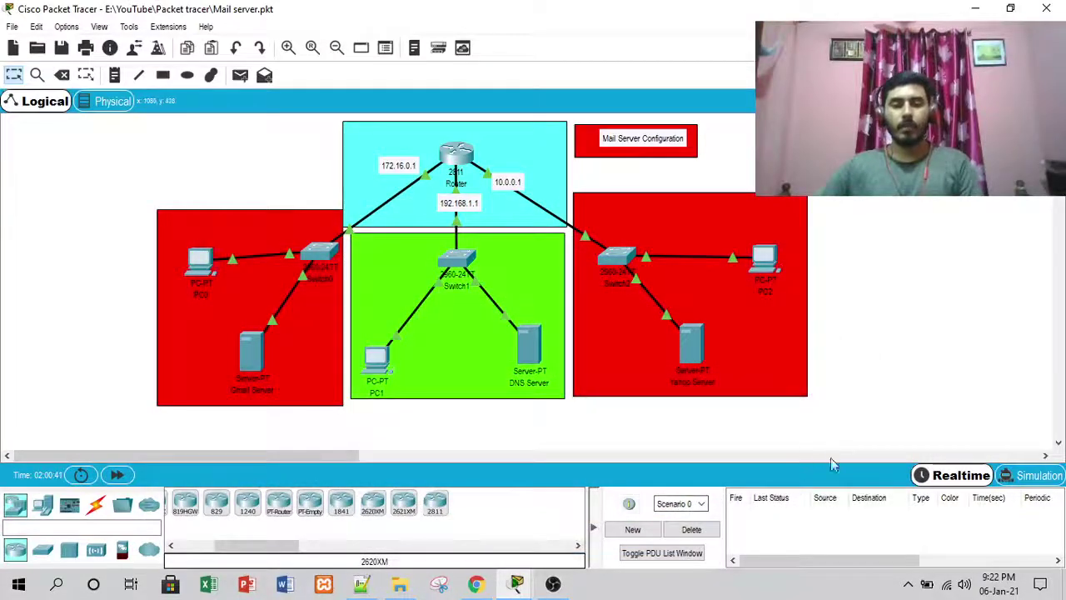
Start a new message in PC0's mail client and address it to PC2's Yahoo account
left_click(208, 265)
scroll(366, 300, "down", 3)
scroll(400, 350, "up", 3)
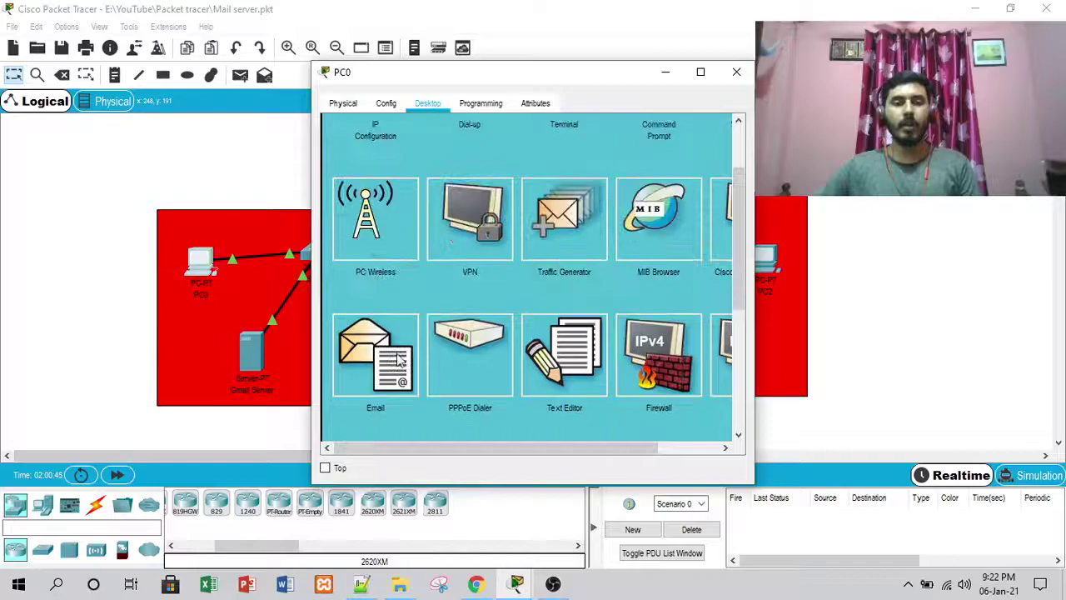
scroll(409, 377, "down", 3)
left_click(375, 215)
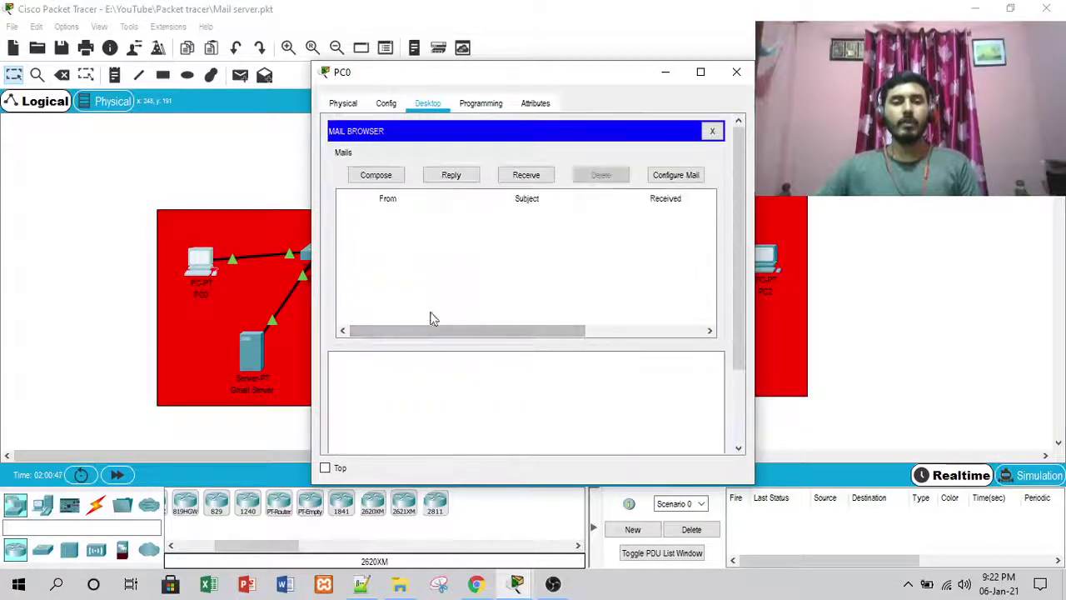
left_click(374, 174)
left_click(542, 156)
type("pc2@yahoo.com")
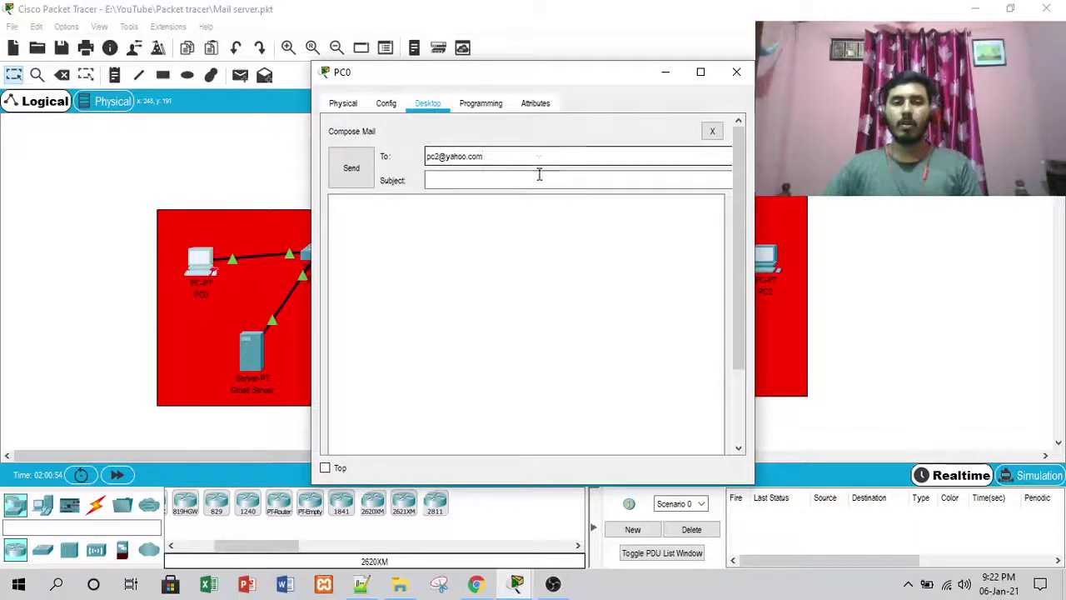
Give the message the subject yahoo and the body pc0, and send it from PC0
left_click(539, 178)
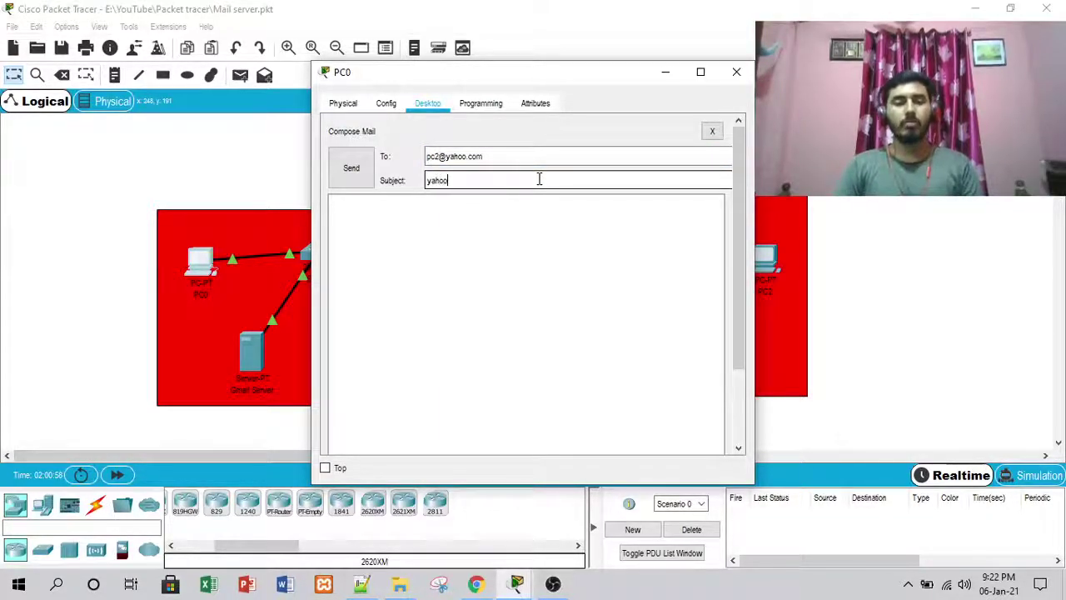
left_click(518, 227)
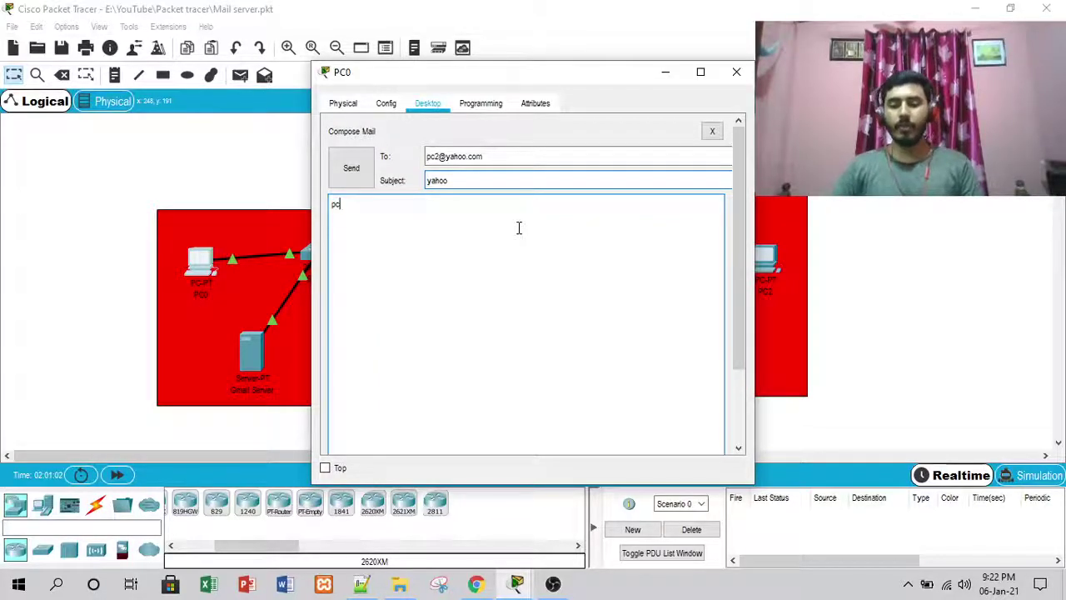
left_click(351, 168)
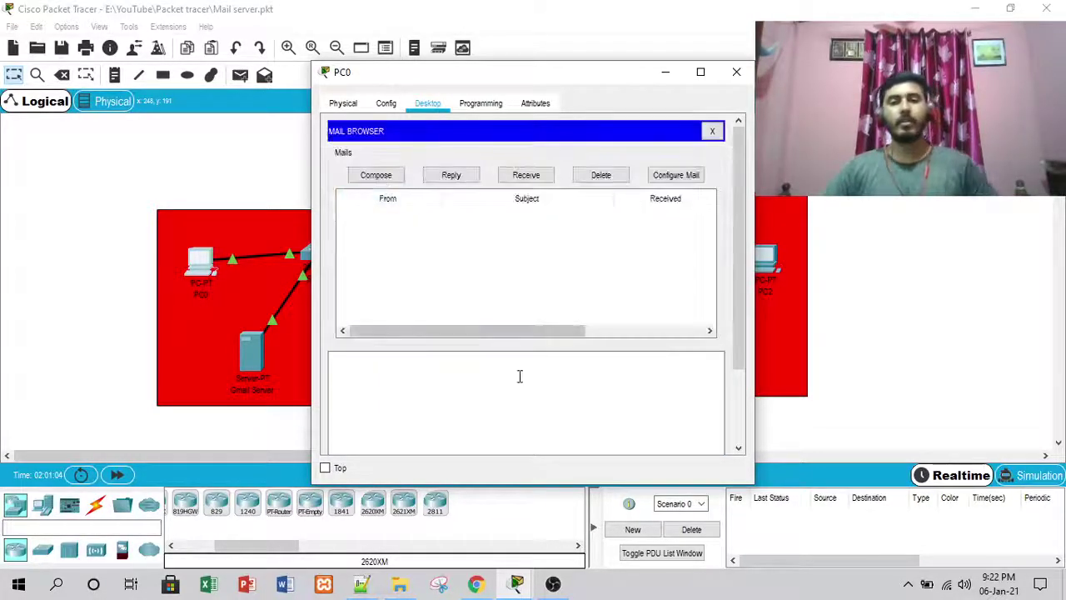
left_click(737, 72)
Try to receive the new message from PC0 in PC2's mail client
left_click(771, 267)
scroll(466, 250, "down", 5)
scroll(479, 274, "up", 4)
scroll(375, 166, "down", 3)
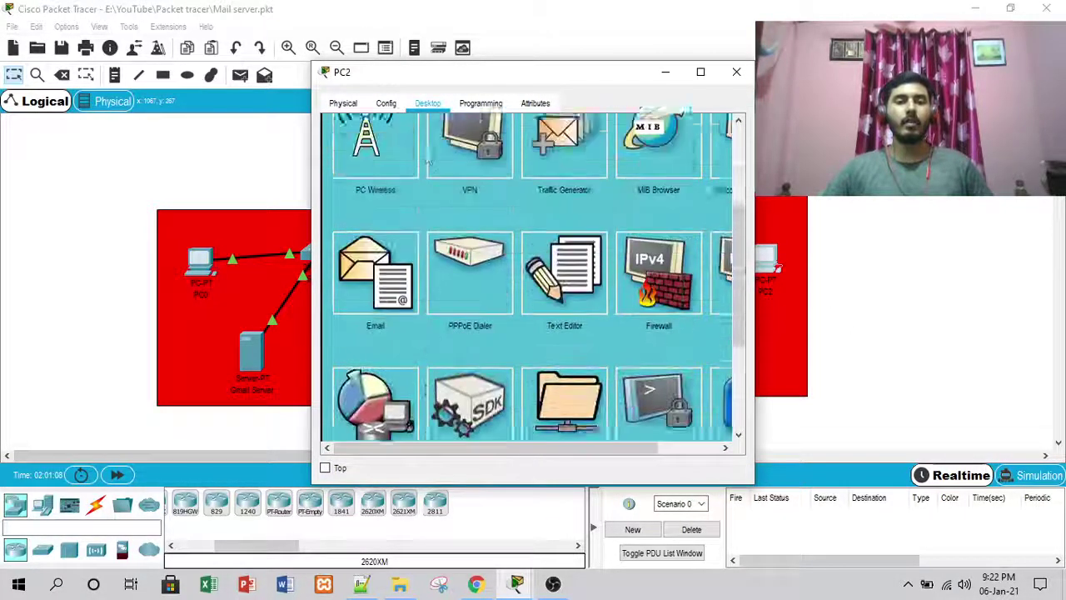
left_click(374, 163)
scroll(488, 229, "up", 3)
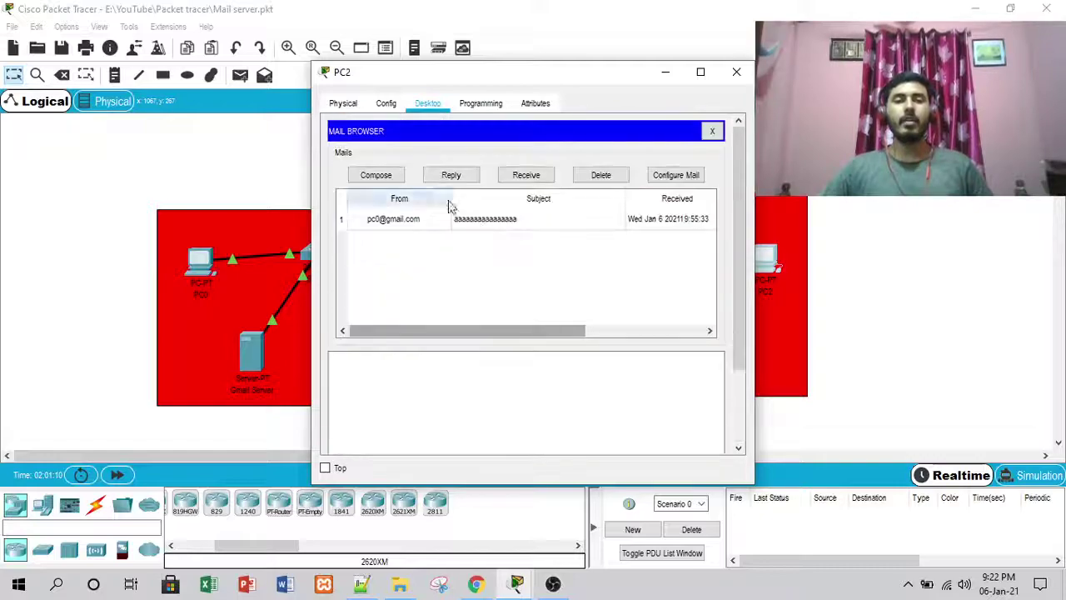
left_click(533, 181)
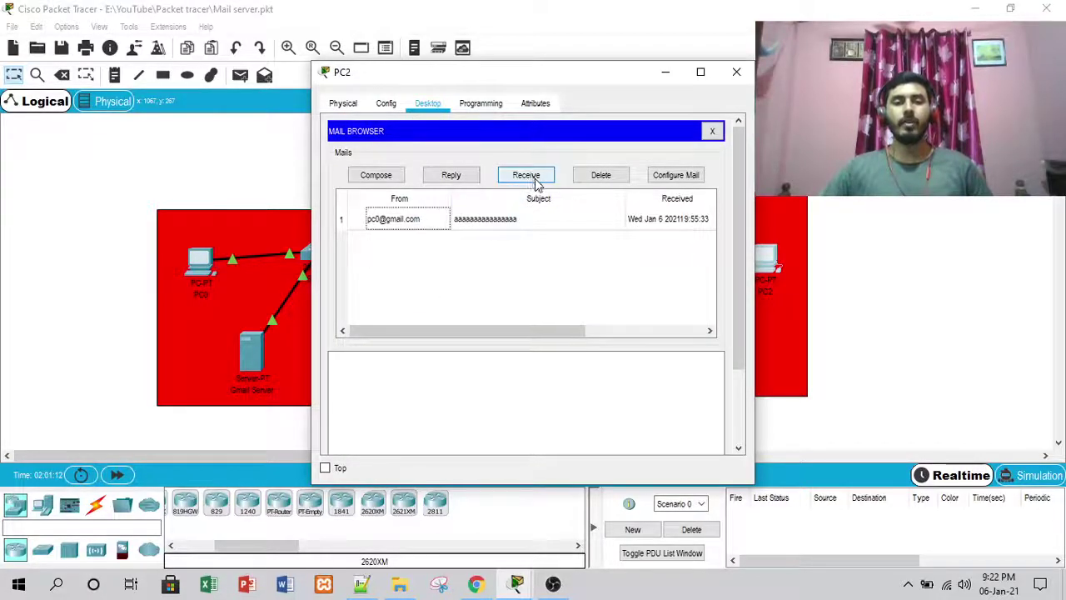
left_click(537, 180)
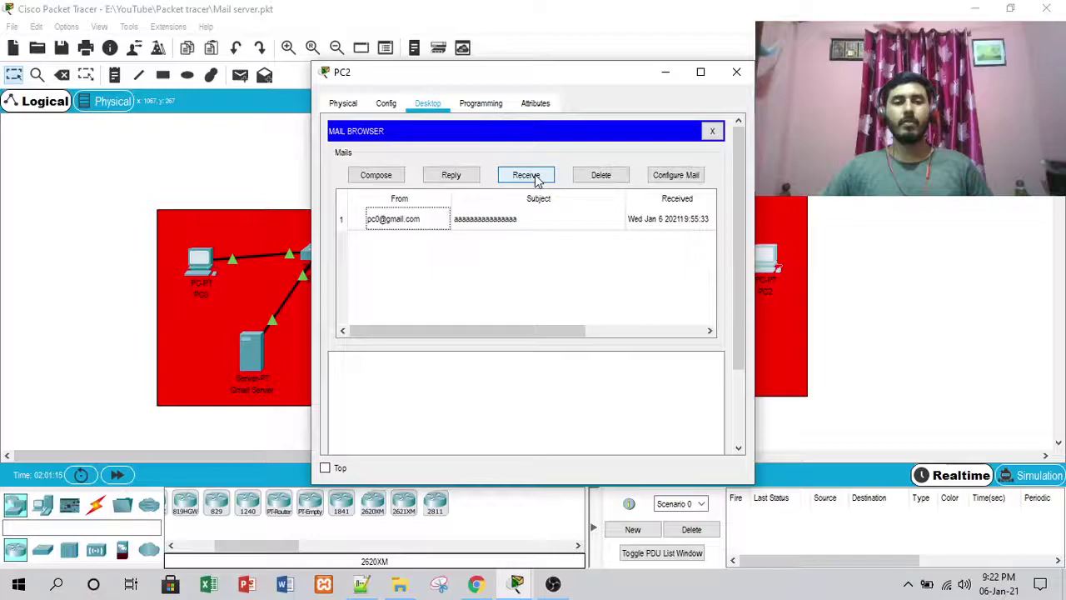
Review PC2's mail account configuration and close the mail client
left_click(683, 176)
left_click(356, 366)
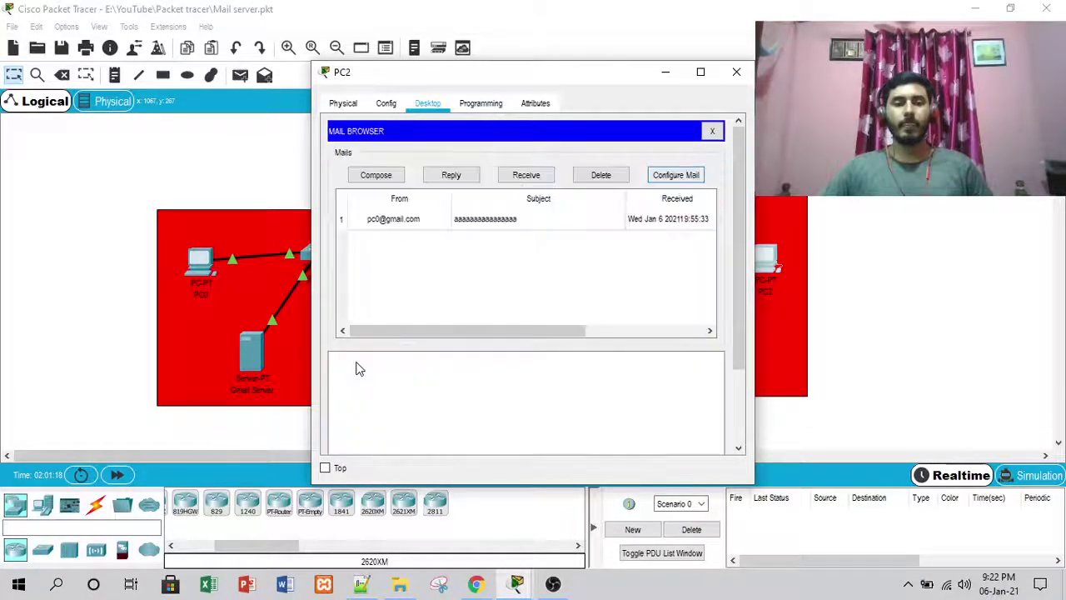
left_click(736, 72)
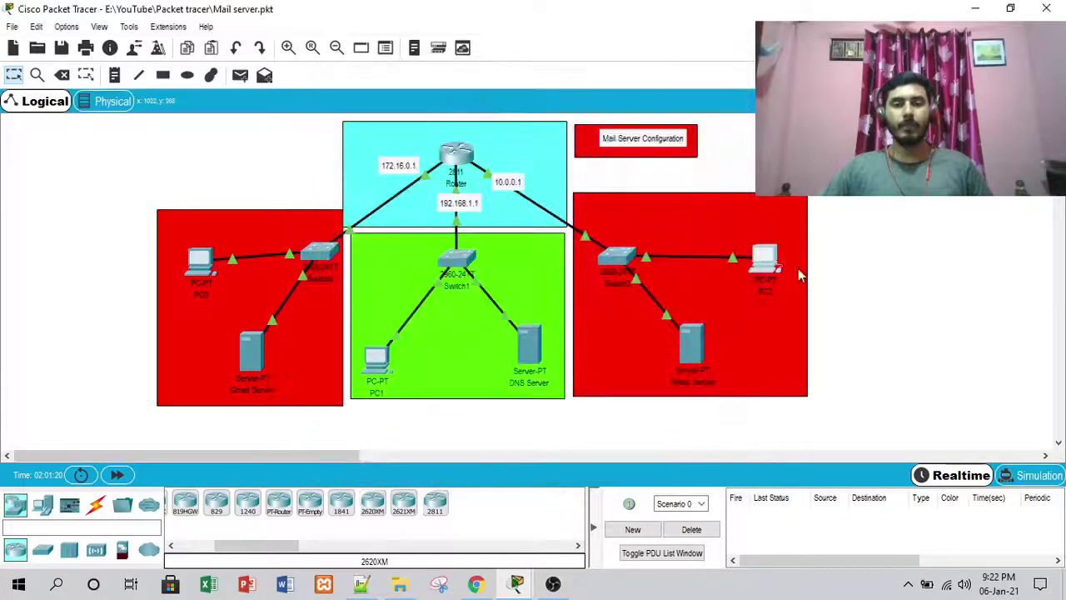
left_click(691, 348)
left_click(430, 105)
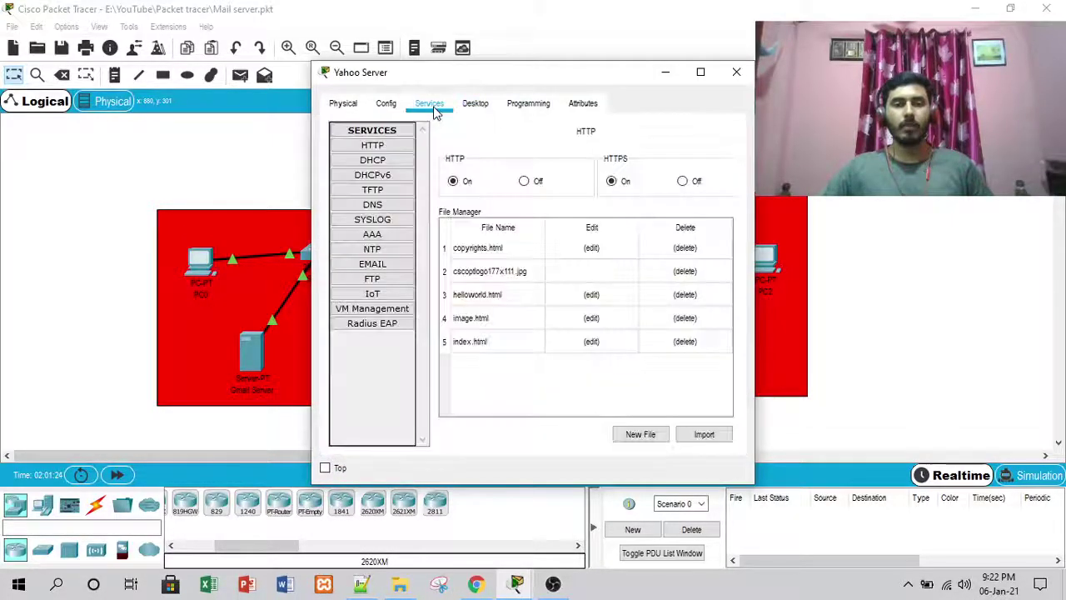
left_click(373, 268)
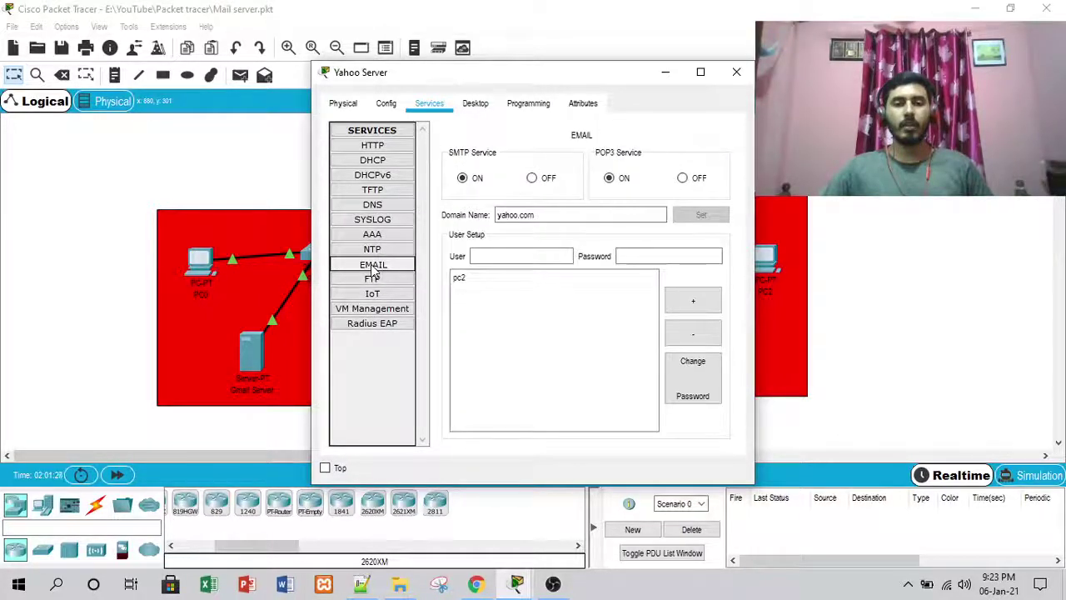
left_click(482, 275)
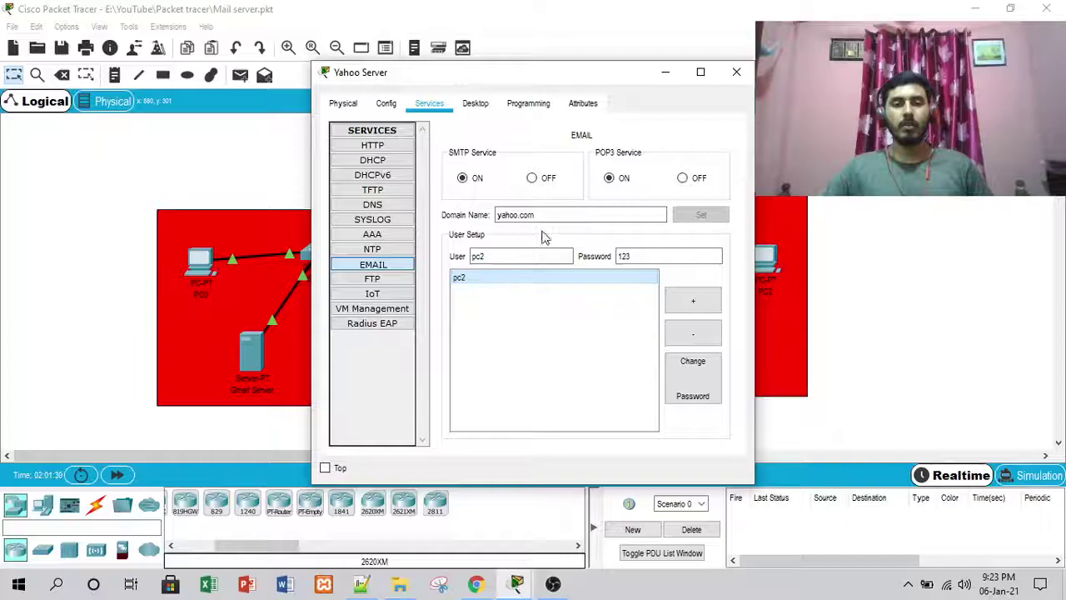
left_click(736, 72)
Check the resource records in the DNS Server's DNS service
left_click(530, 343)
left_click(382, 204)
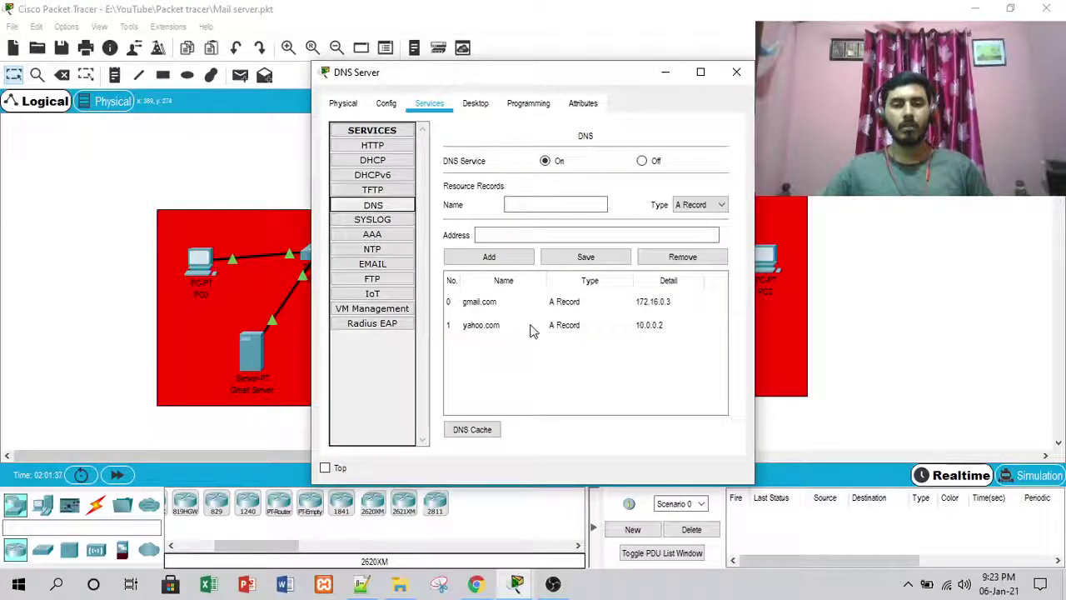
left_click(736, 71)
Receive mail again in PC2's mail client and read the message with the subject yahoo
left_click(764, 258)
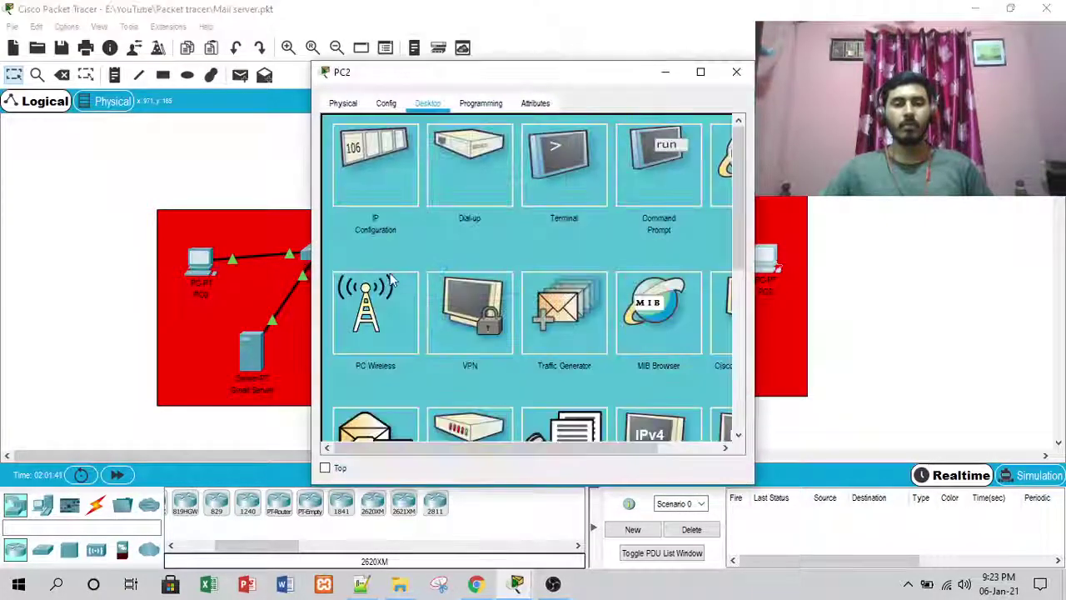
scroll(405, 238, "down", 3)
left_click(388, 361)
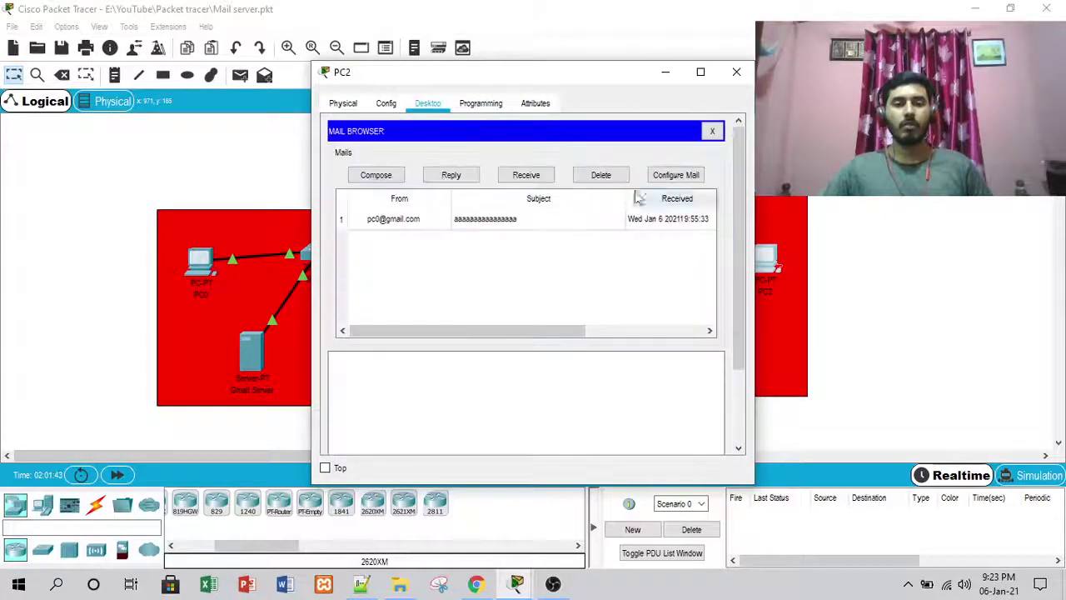
left_click(526, 175)
left_click(438, 220)
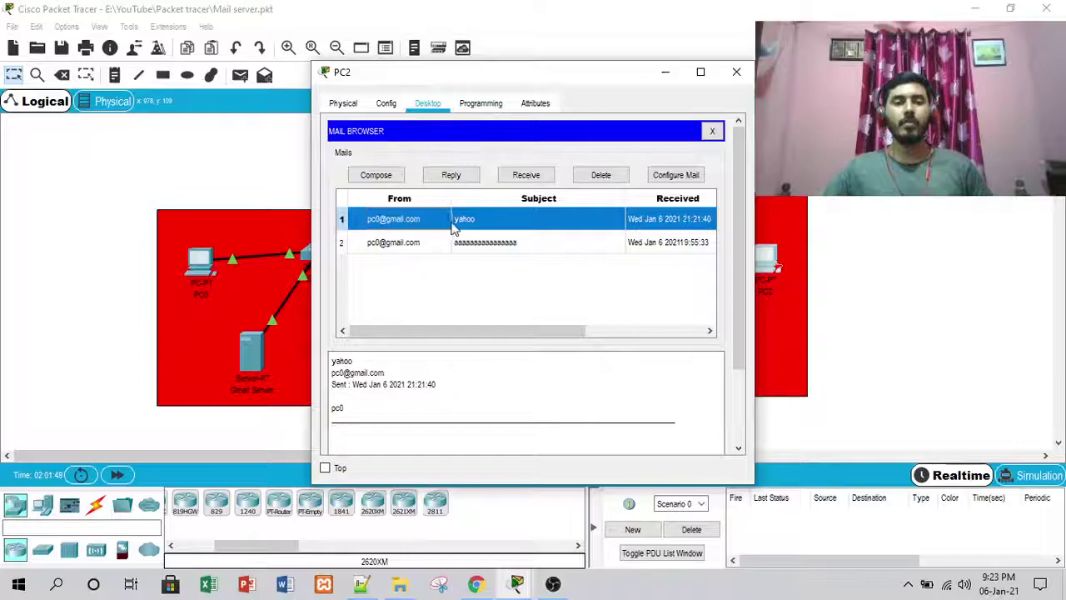
double_click(337, 407)
left_click(712, 130)
left_click(734, 73)
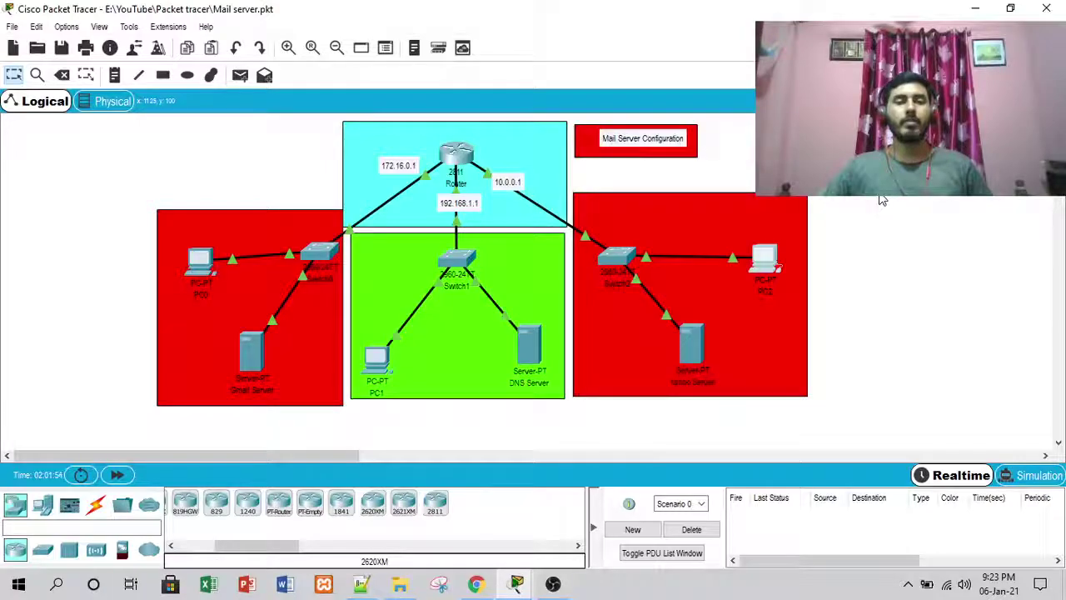
Shift the red rectangle behind the Mail Server Configuration title slightly to the right
left_click_drag(590, 151, 596, 151)
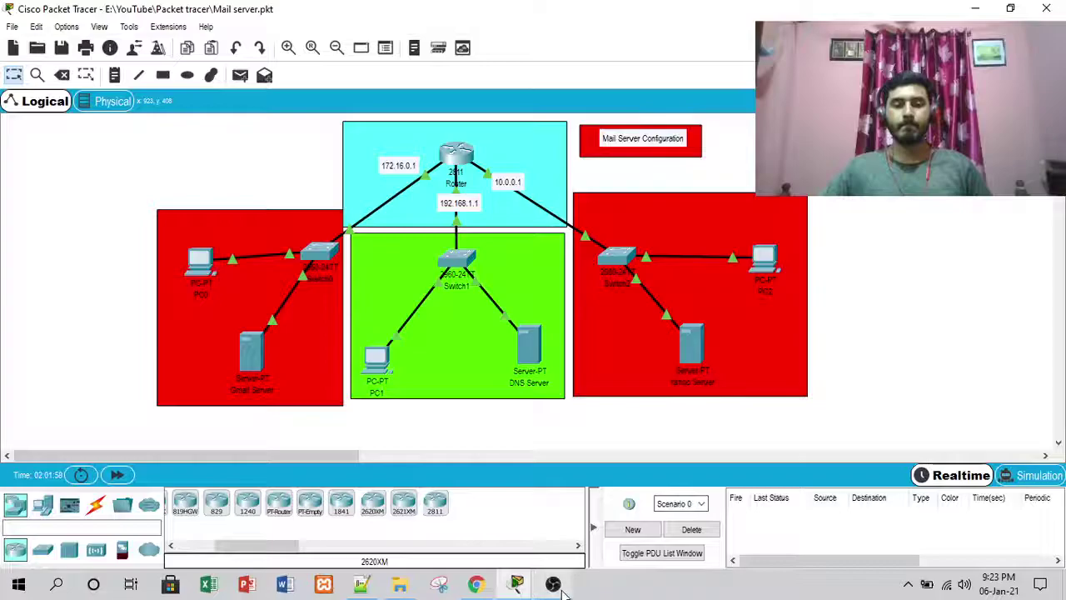